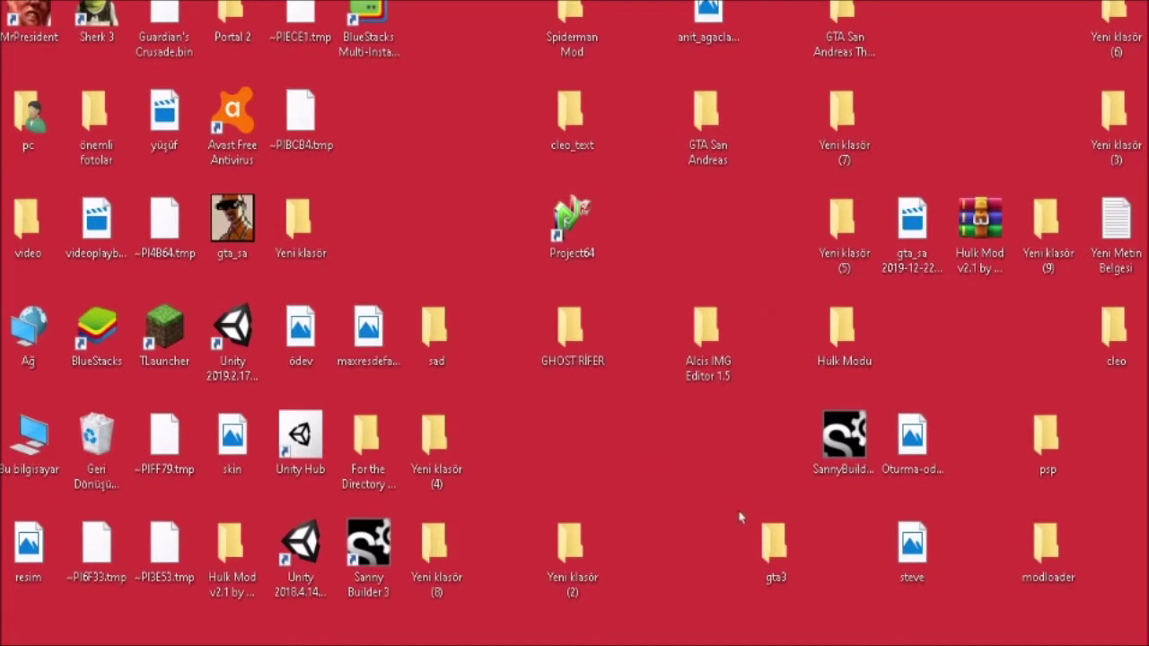
# Step: Rearrange the desktop icons, regrouping the GTA San Andreas, GHOST RİFER and Alcis IMG Editor 1.5 folders and the gta_sa video beside neighbouring icons
pyautogui.moveTo(707, 122); pyautogui.dragTo(504, 126)
pyautogui.moveTo(579, 355); pyautogui.dragTo(505, 250)
pyautogui.moveTo(705, 341); pyautogui.dragTo(902, 342)
pyautogui.moveTo(912, 223); pyautogui.dragTo(912, 16)
pyautogui.moveTo(910, 328); pyautogui.dragTo(910, 112)
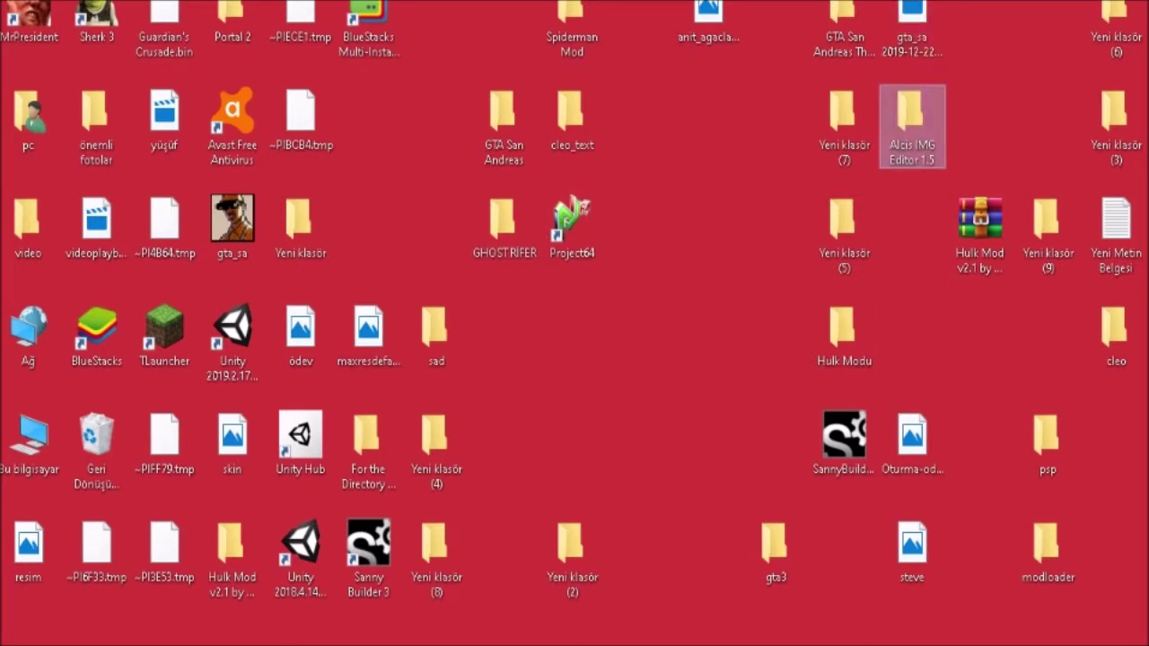
pyautogui.click(626, 467)
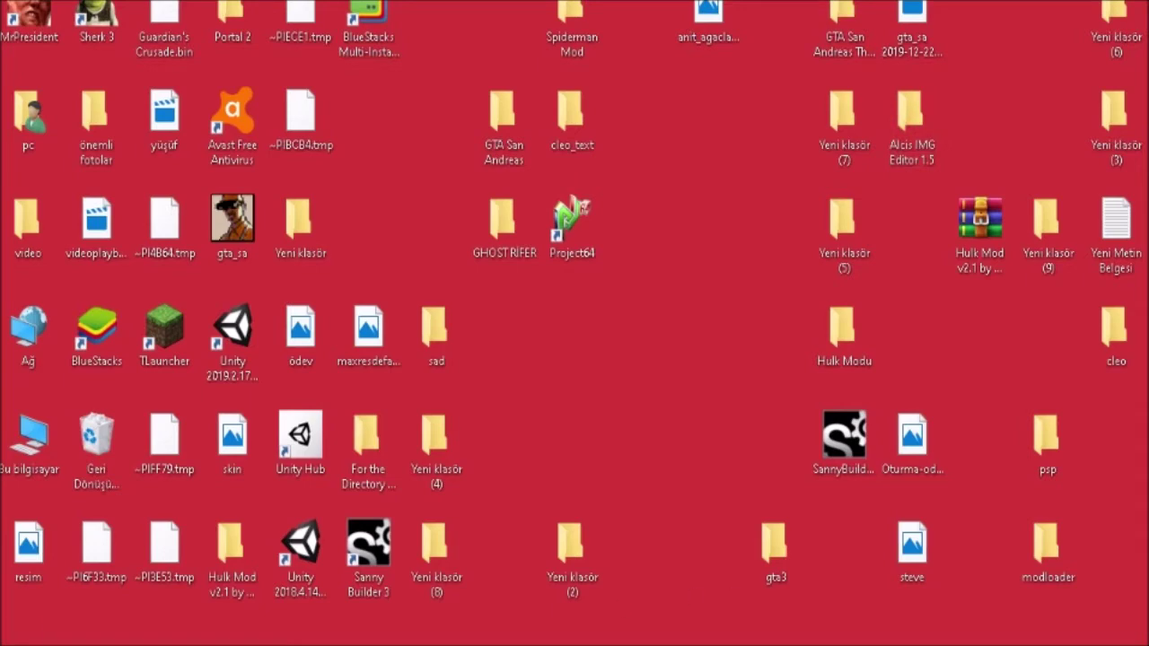
pyautogui.press('super')
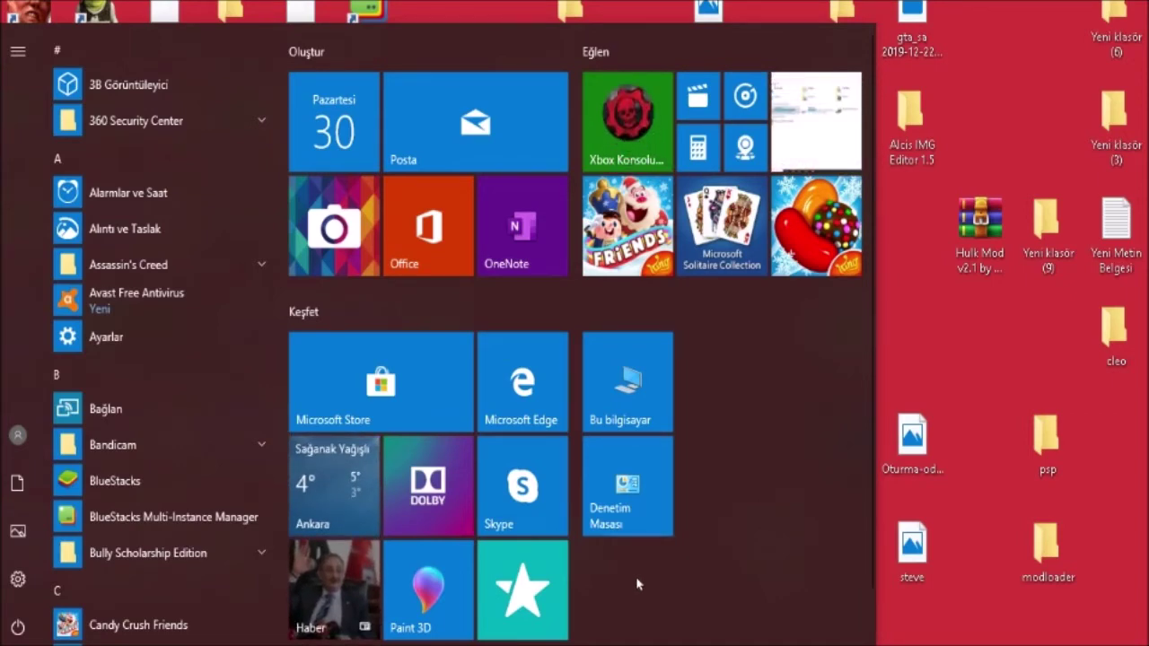
pyautogui.write('çalı')
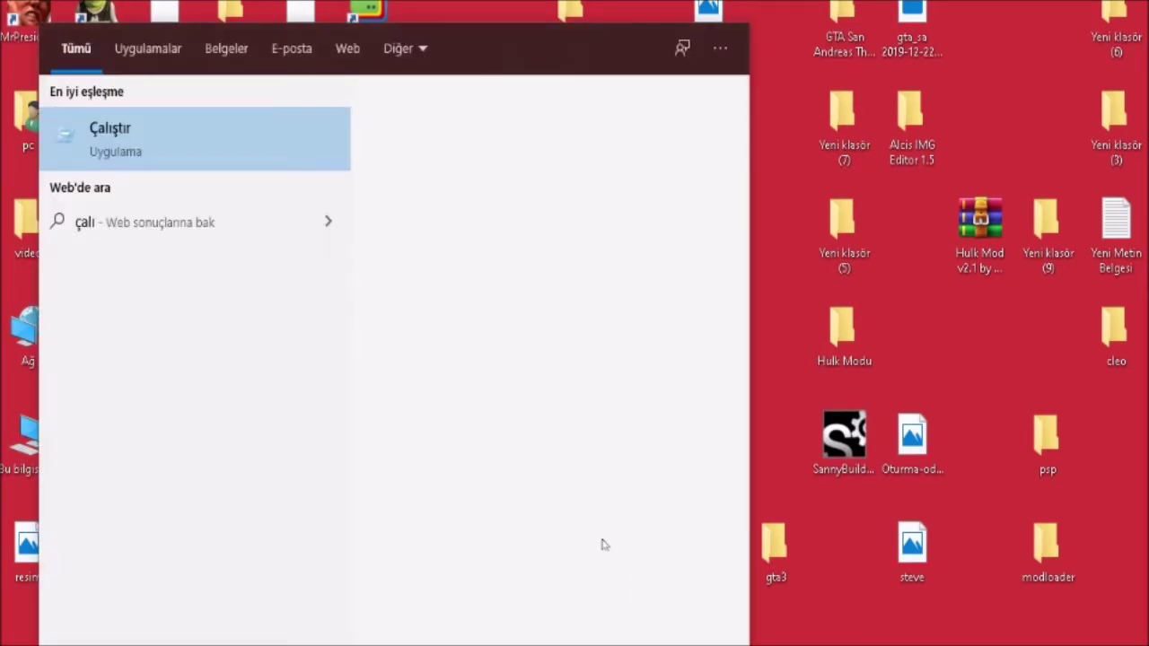
pyautogui.write('ştır')
pyautogui.press('Return')
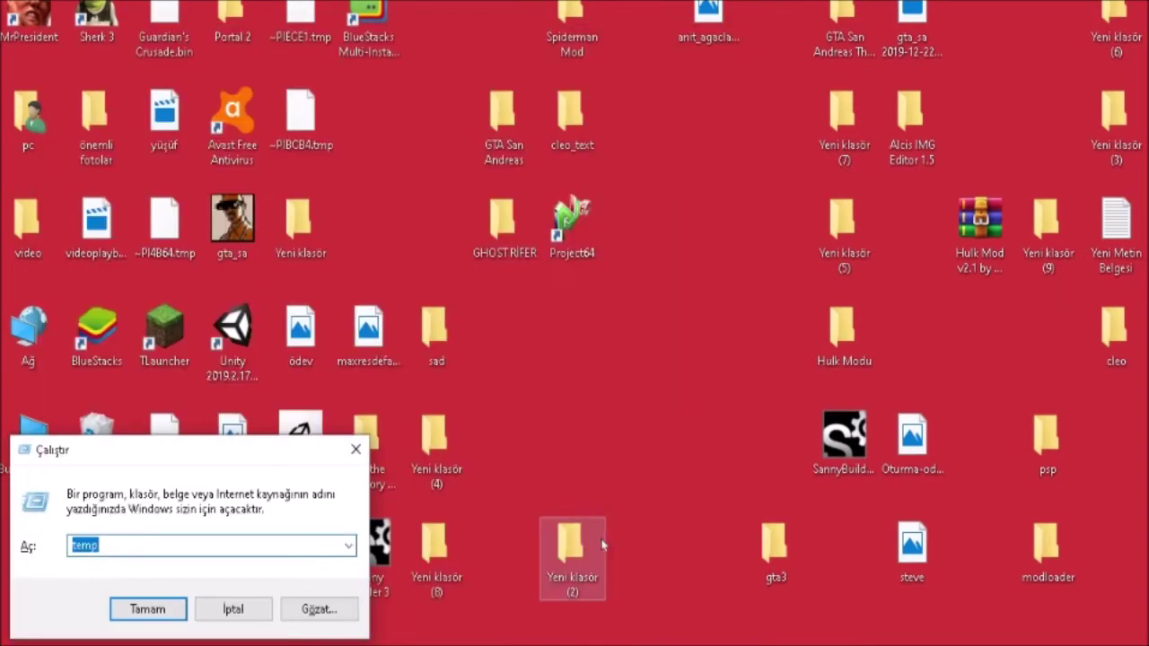
pyautogui.click(356, 449)
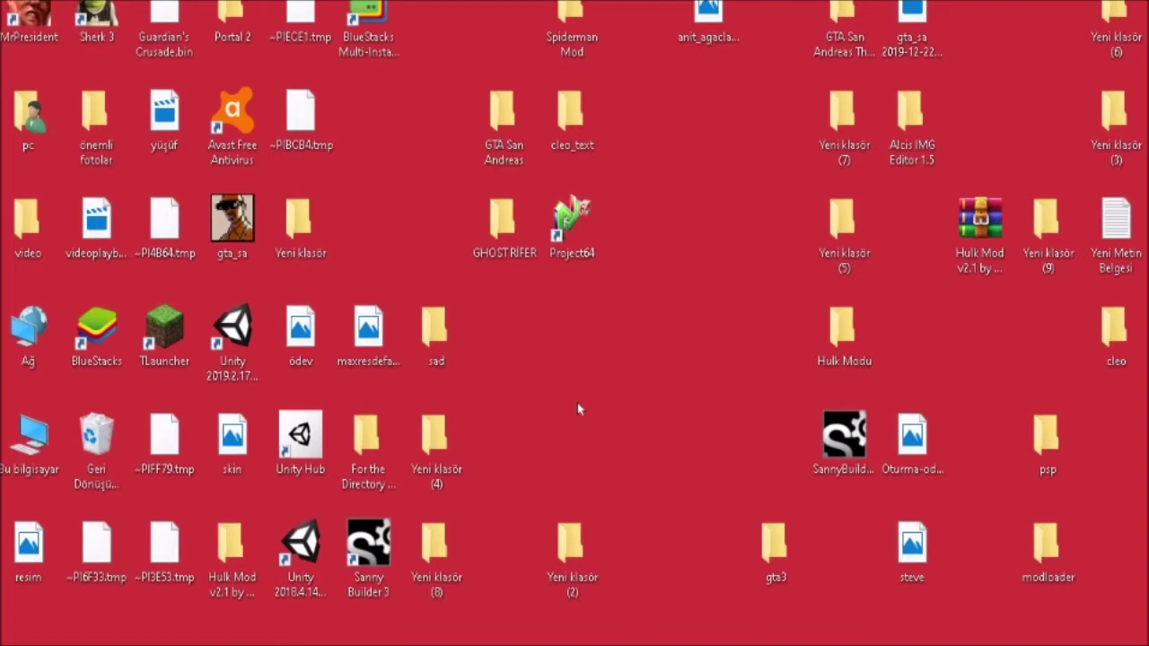
pyautogui.press('super')
pyautogui.press('super')
# Step: Open the user's temporary files folder by running %temp%
pyautogui.press('super+r')
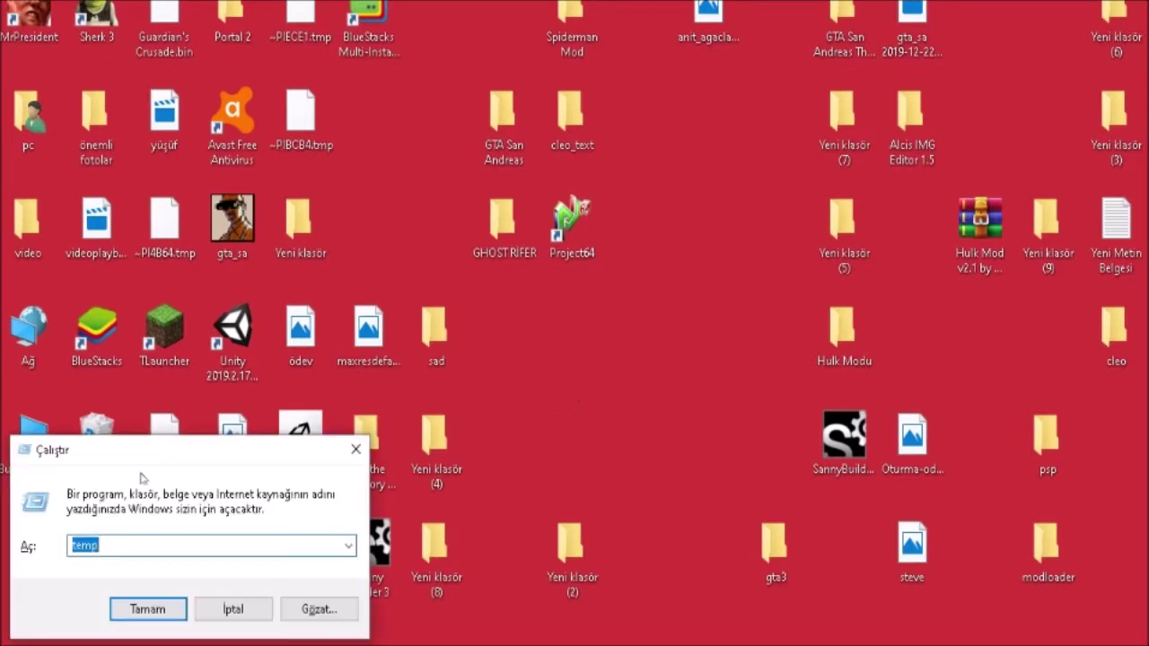
pyautogui.press('BackSpace')
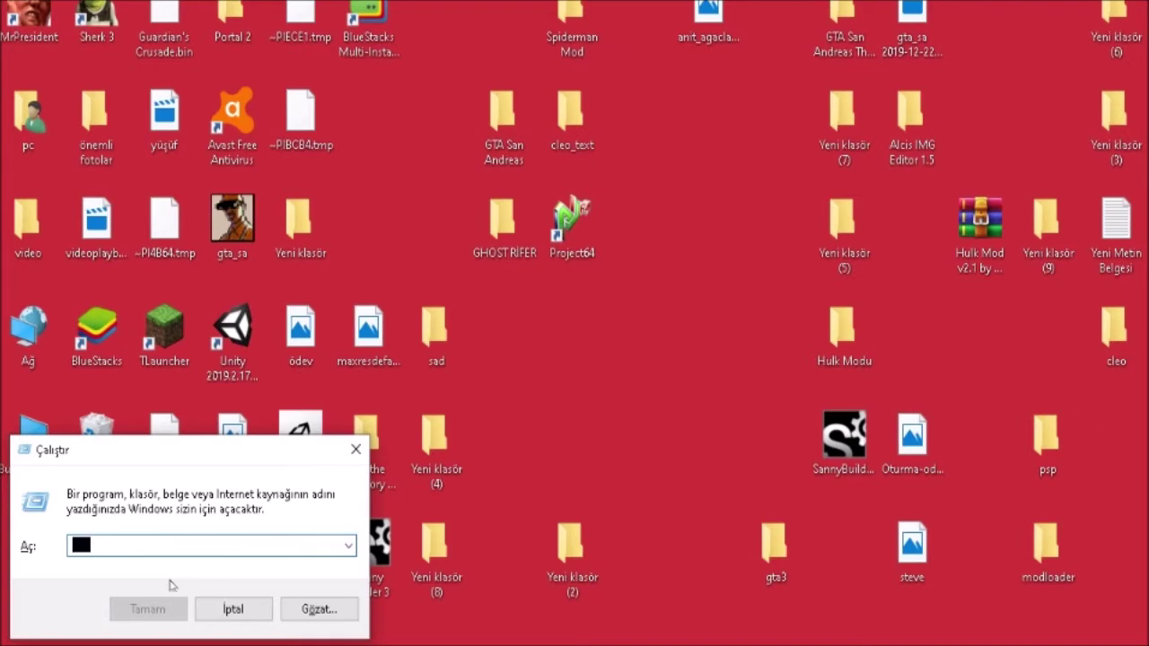
pyautogui.write('%')
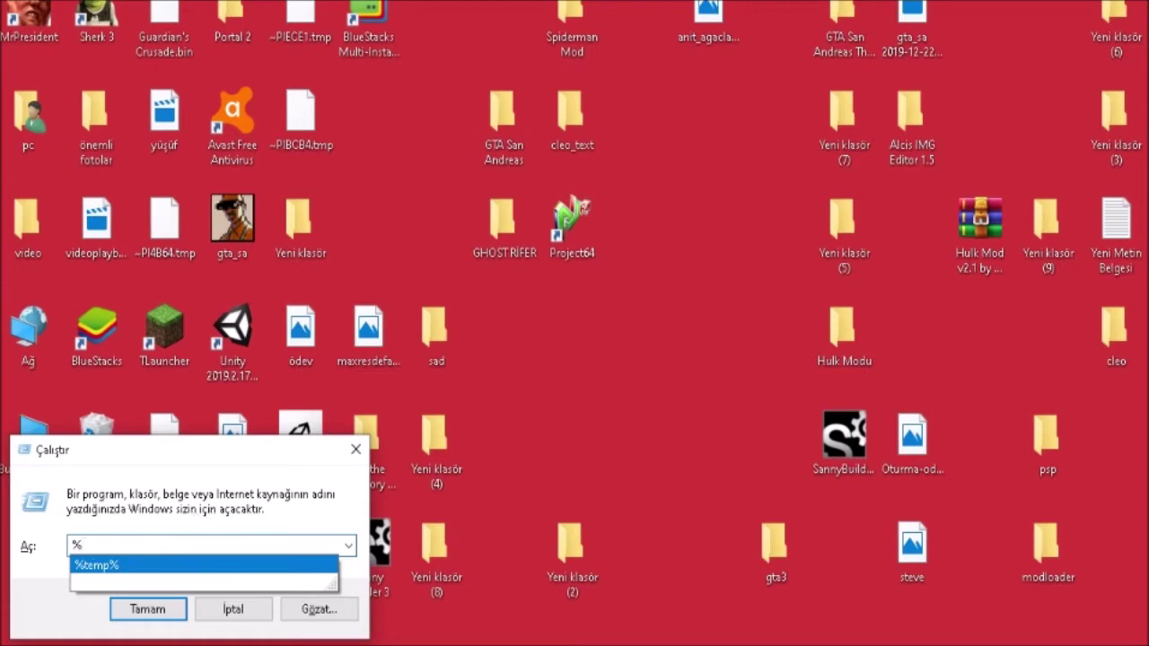
pyautogui.write('temp')
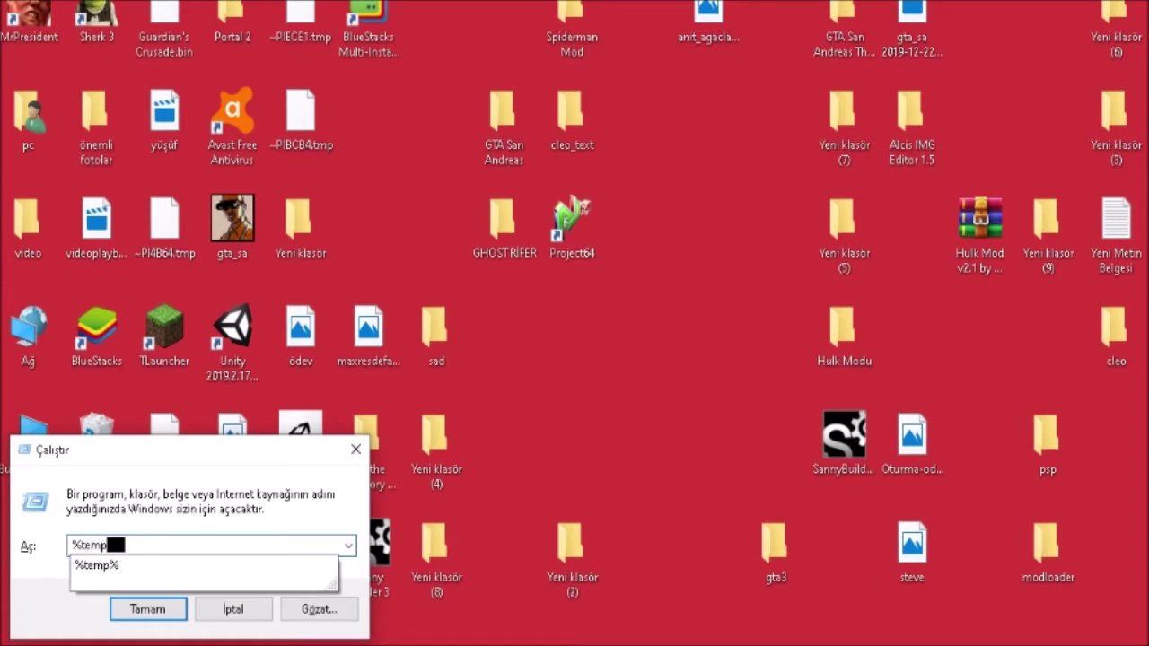
pyautogui.write('%')
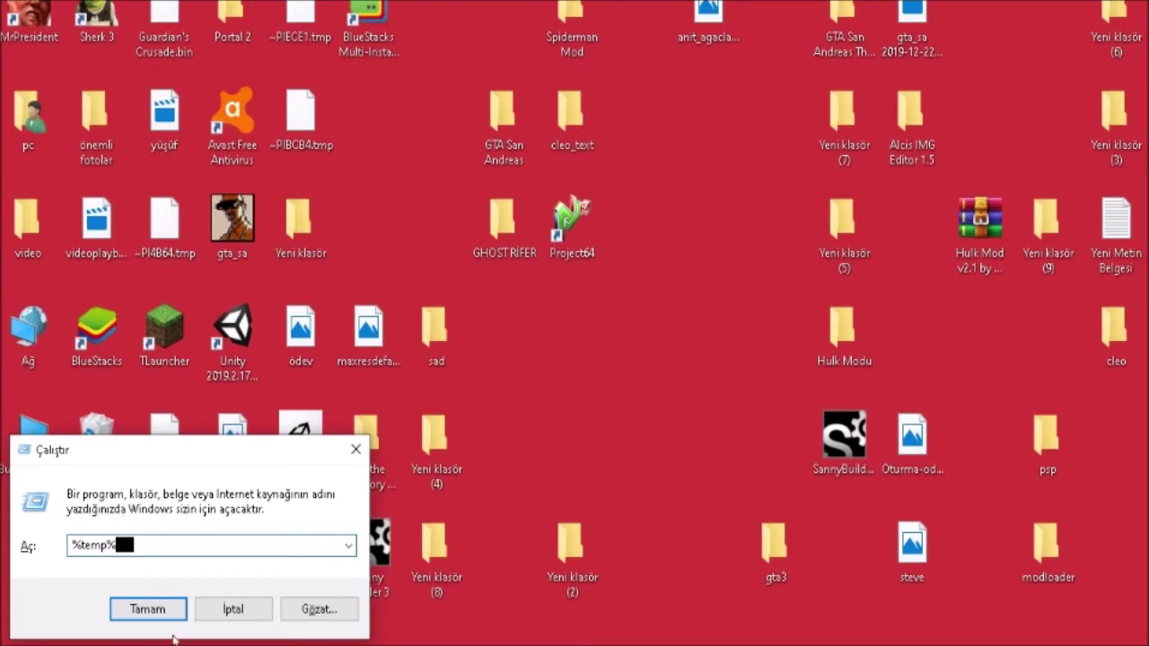
pyautogui.click(146, 616)
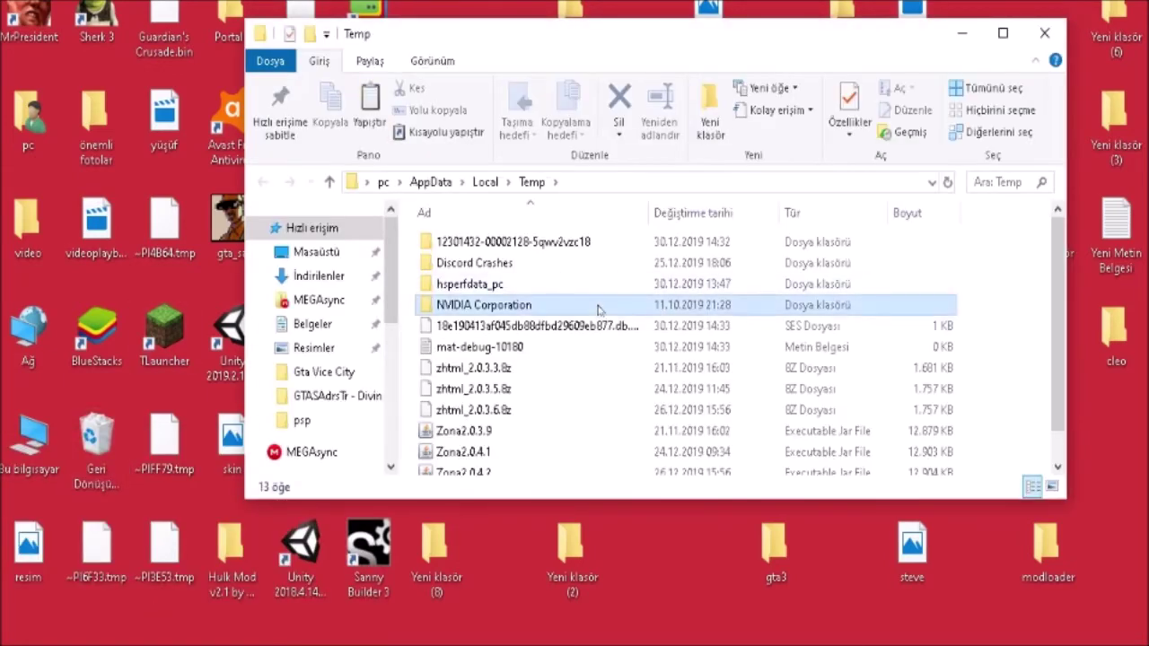
# Step: Delete all items in the user's Temp folder, cancel at the folder in use, and close the window
pyautogui.click(599, 307)
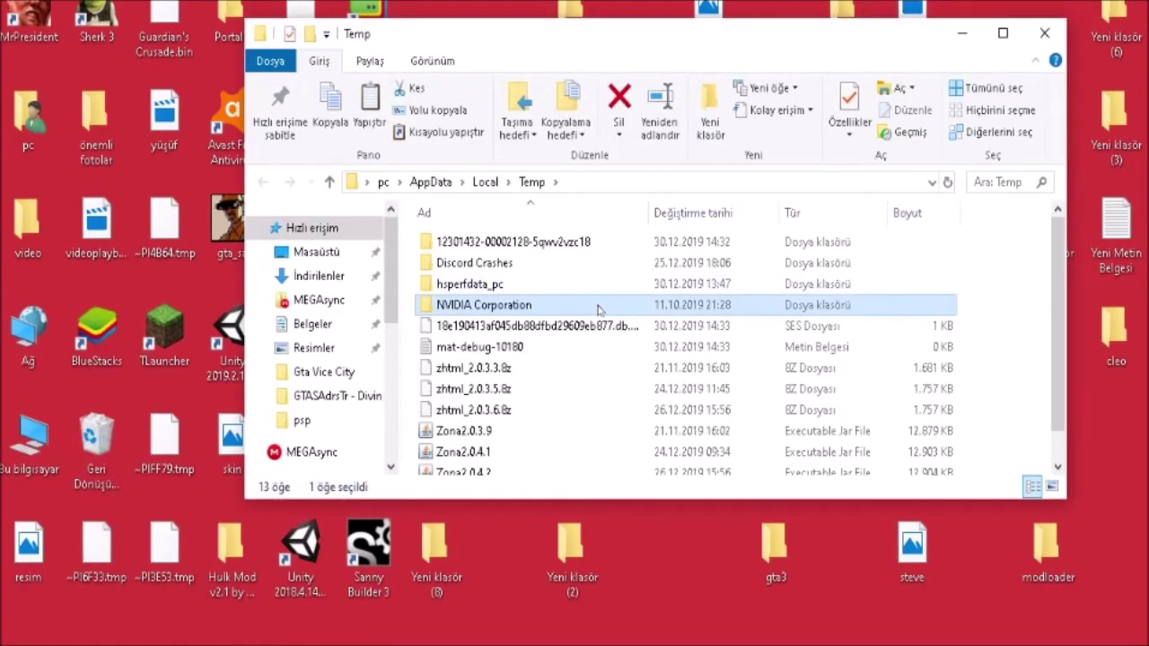
pyautogui.hotkey('ctrl', 'a')
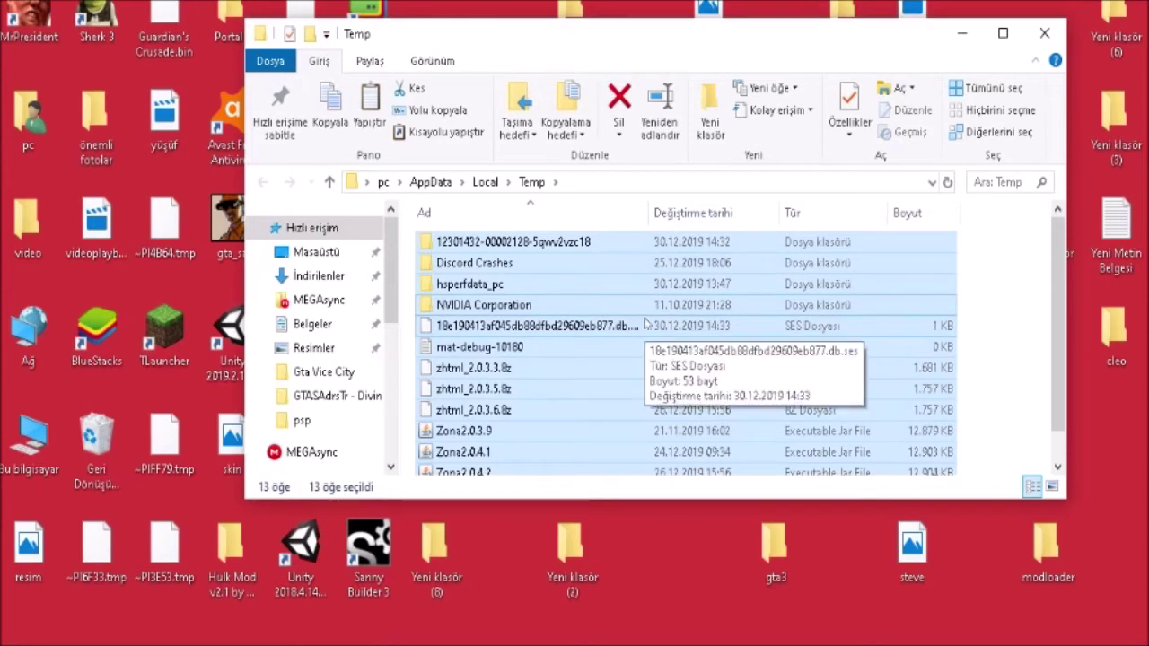
pyautogui.press('Delete')
pyautogui.press('Return')
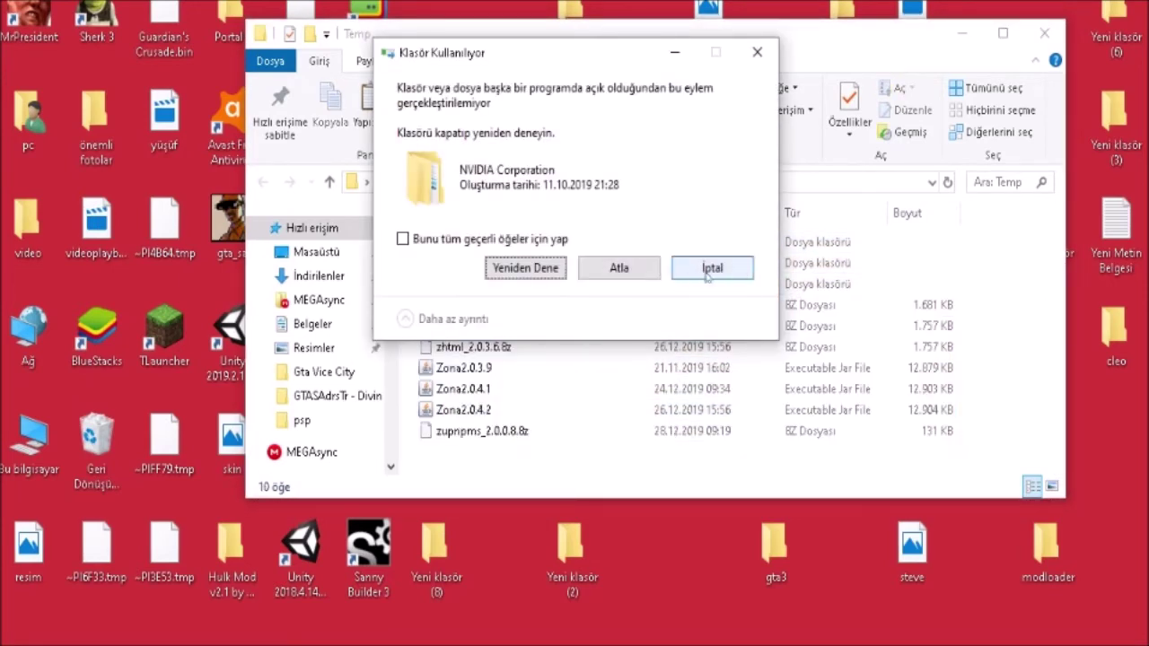
pyautogui.click(707, 276)
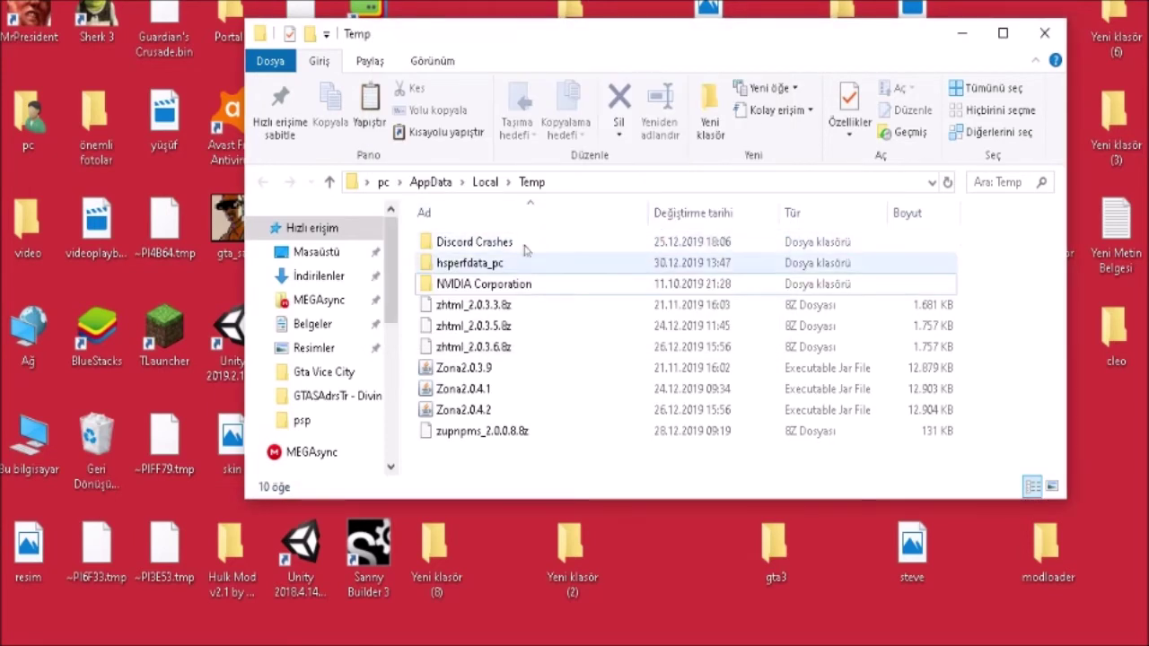
pyautogui.click(1043, 31)
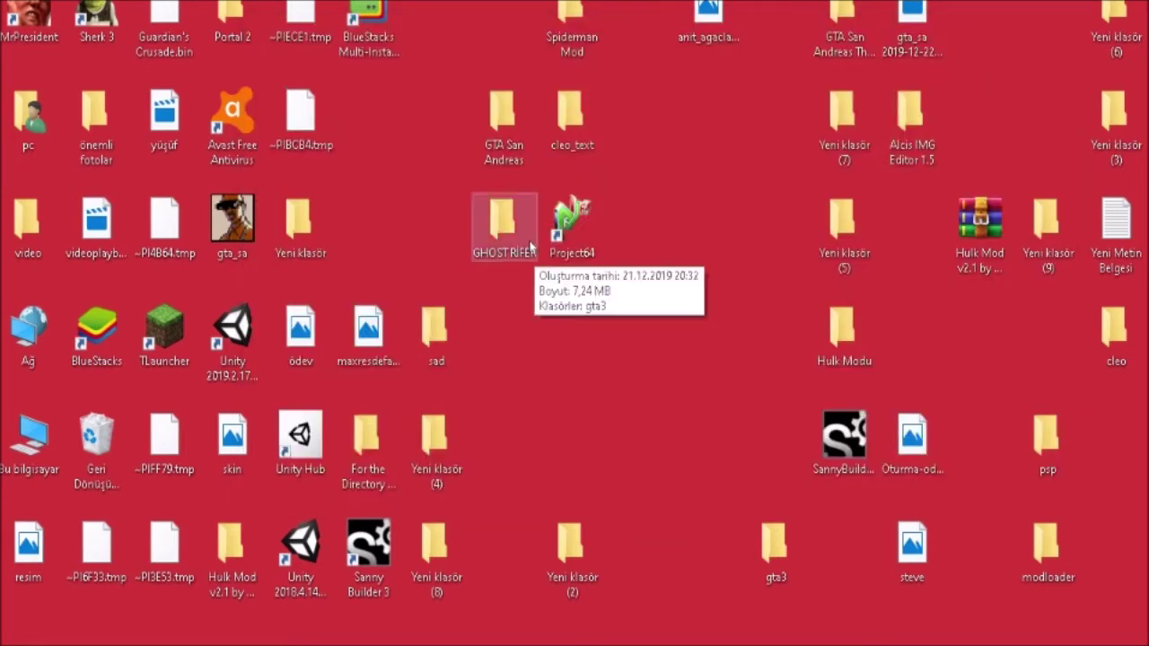
# Step: Open the Windows temporary files folder by running temp
pyautogui.press('super+r')
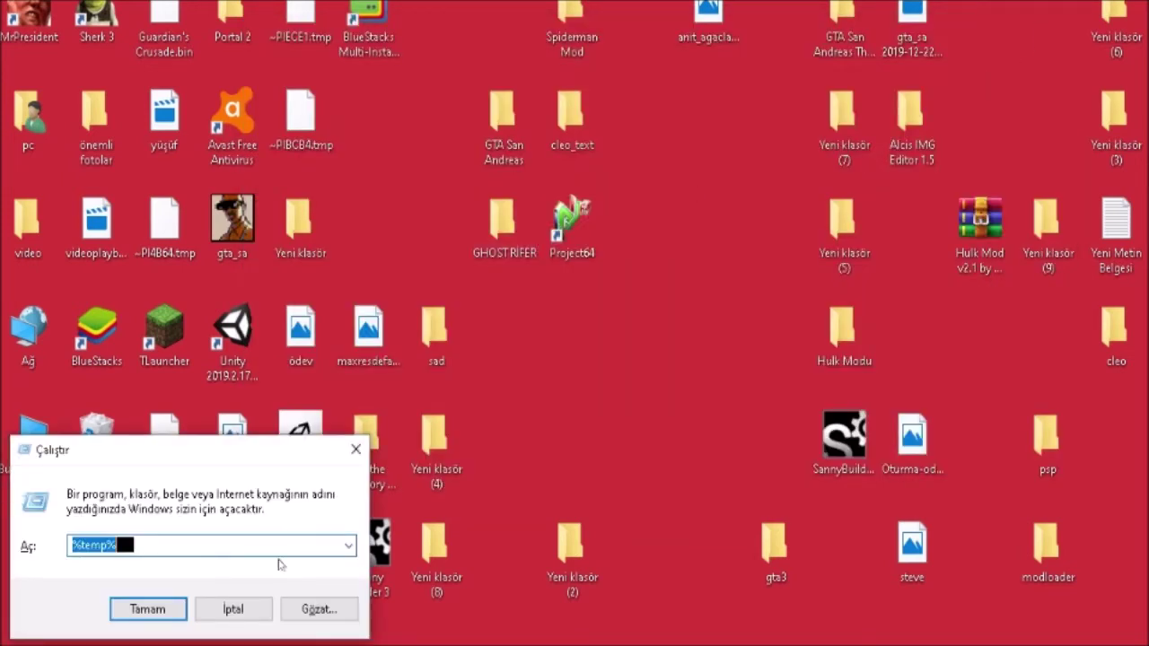
pyautogui.press('BackSpace')
pyautogui.write('te')
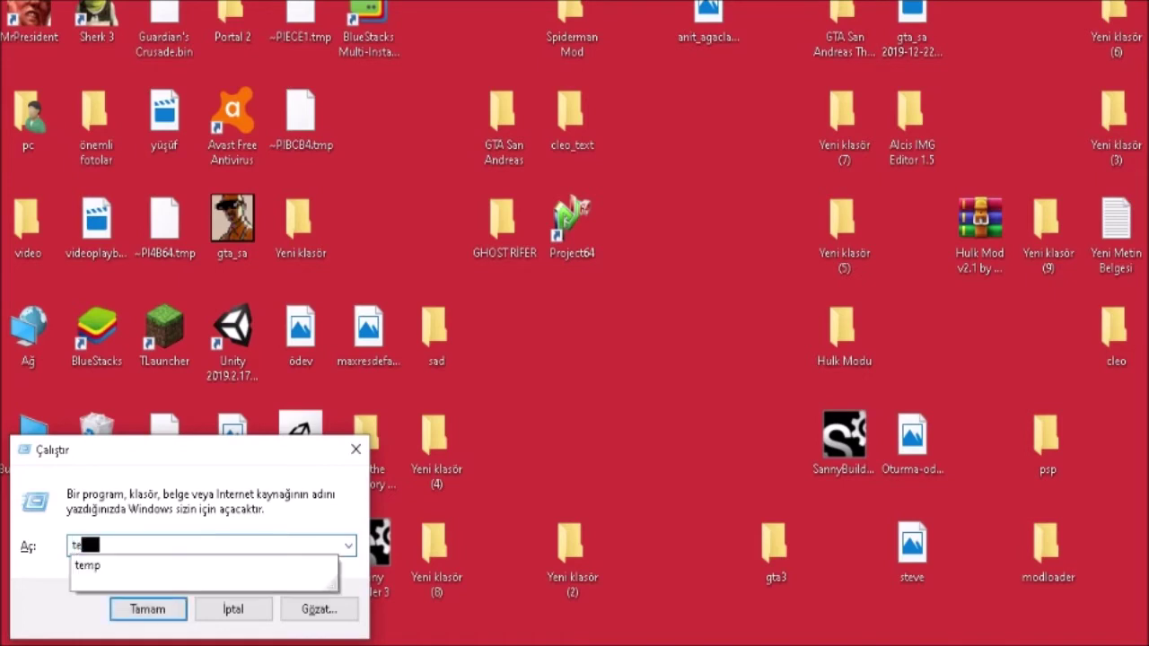
pyautogui.click(280, 561)
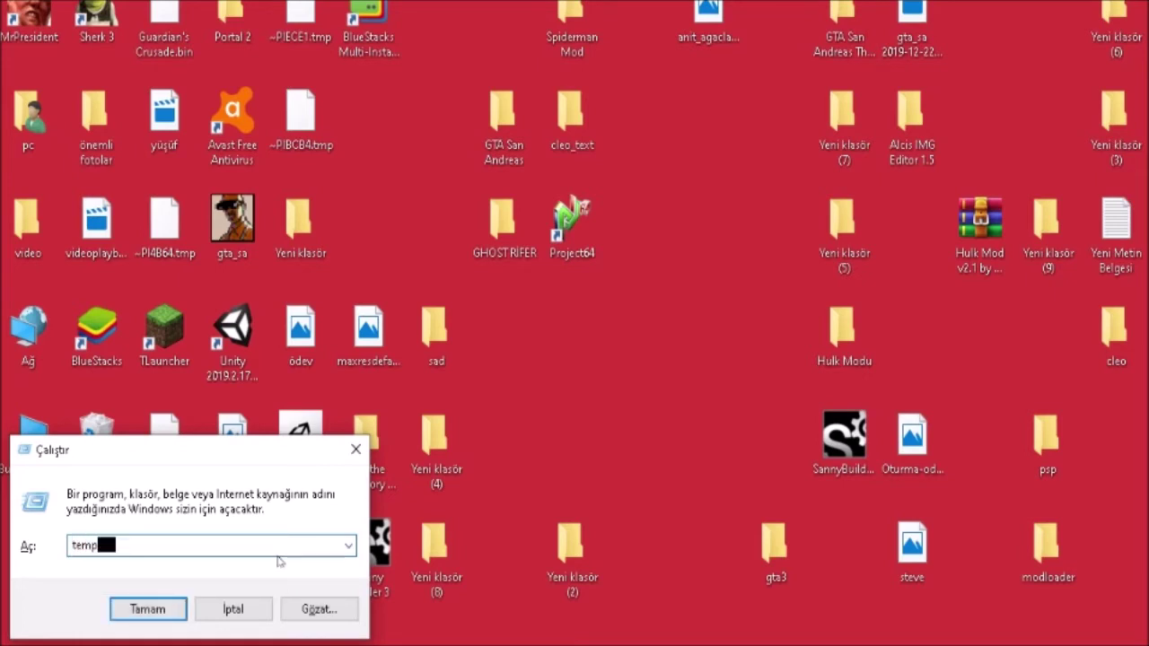
pyautogui.press('Return')
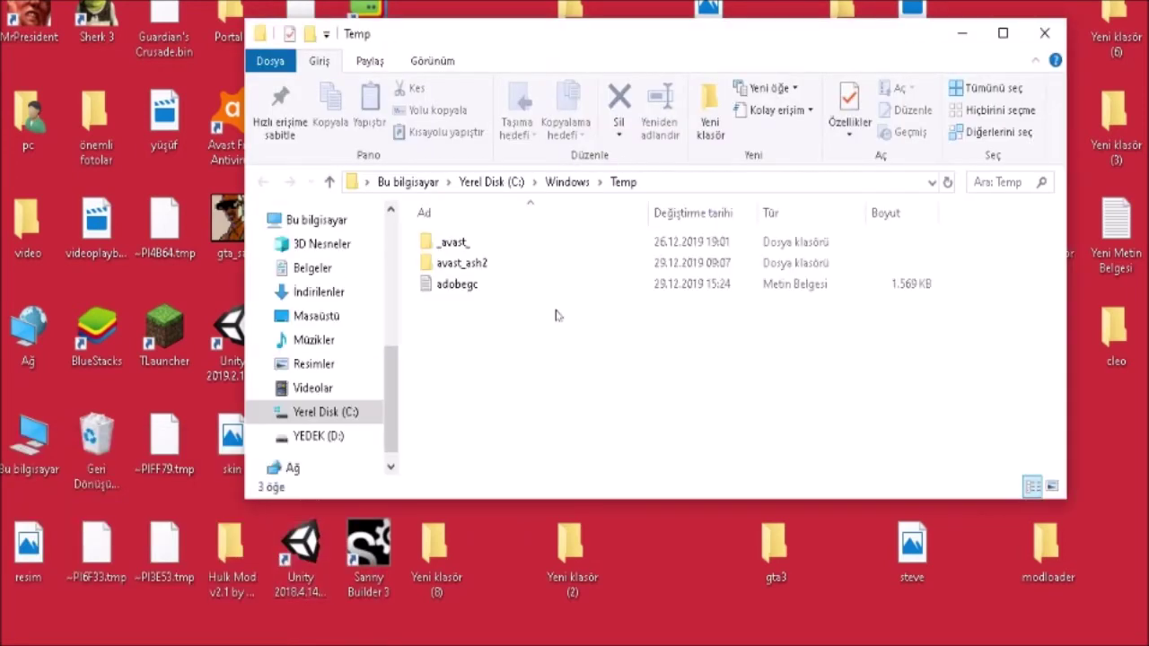
# Step: Try to delete all items in the Windows Temp folder, cancel at the file in use, and close the window
pyautogui.click(429, 285)
pyautogui.hotkey('ctrl', 'a')
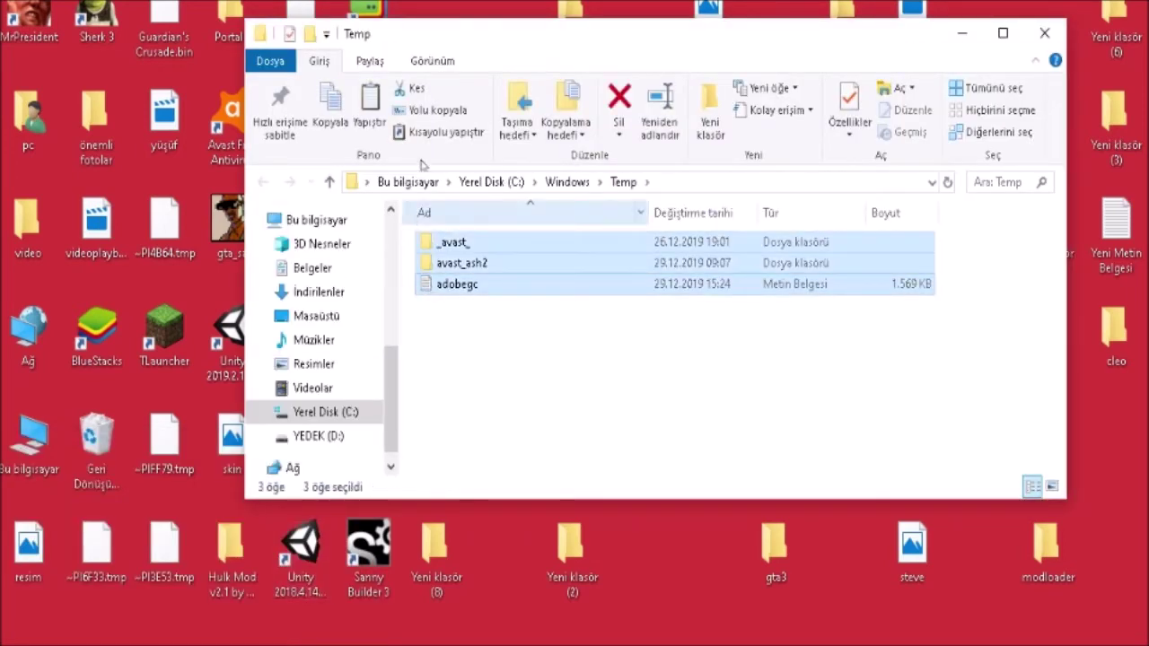
pyautogui.press('Delete')
pyautogui.click(647, 339)
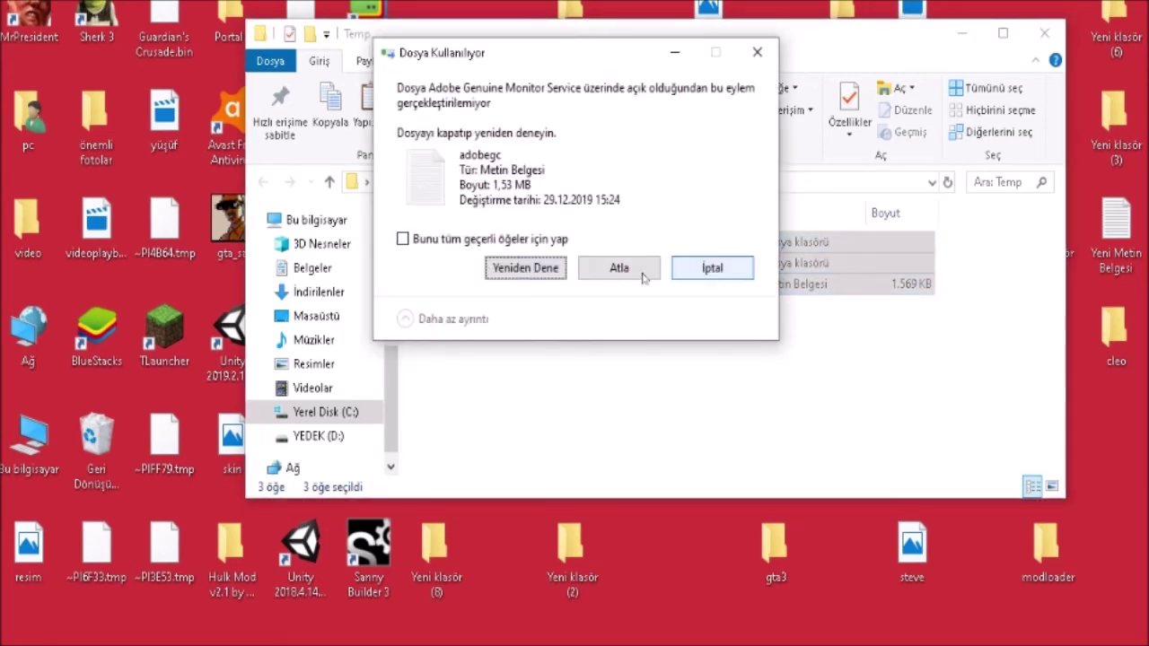
pyautogui.click(711, 275)
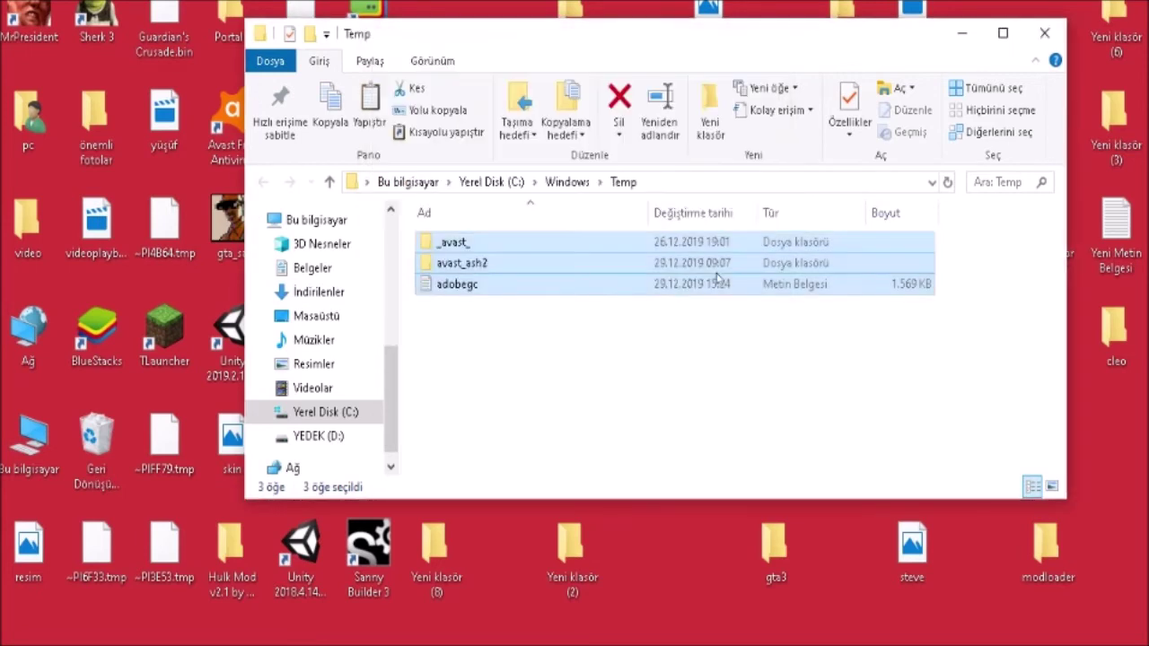
pyautogui.click(1037, 42)
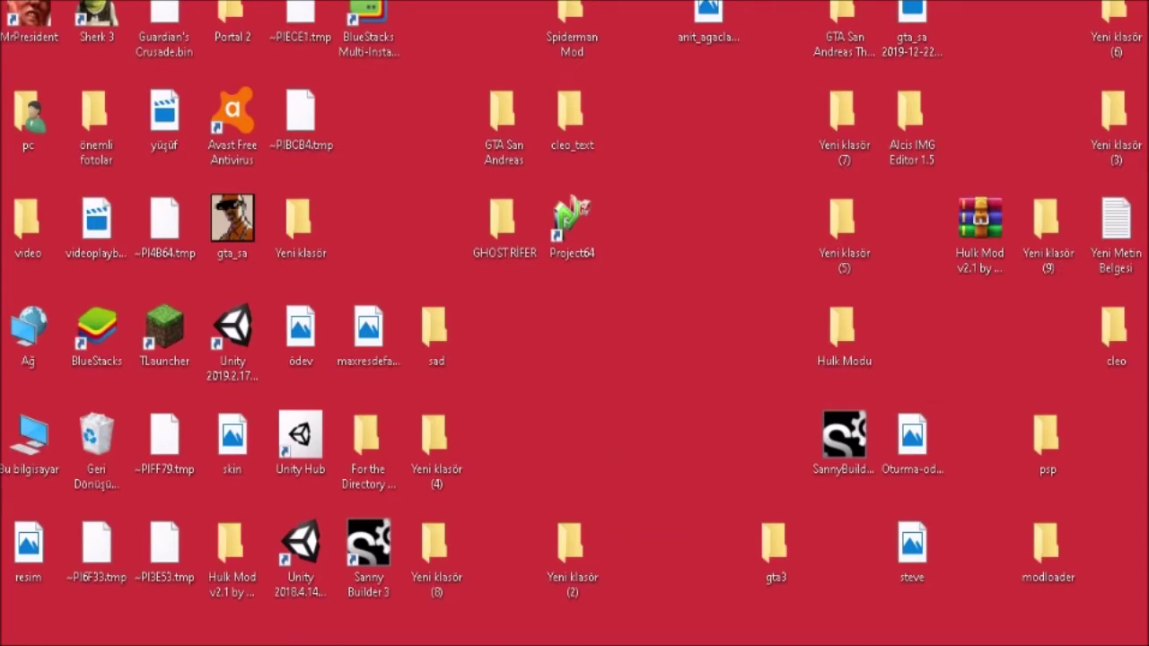
# Step: Open the properties of Yerel Disk (C:) from Bu bilgisayar and start Disk Cleanup for it
pyautogui.press('super+e')
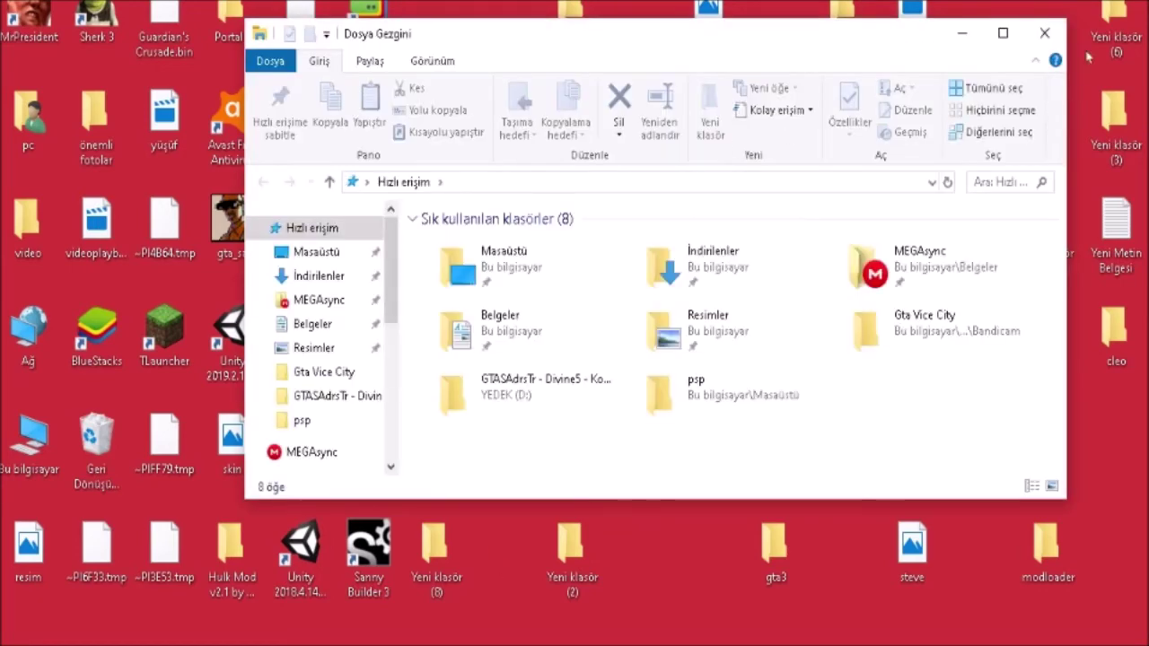
pyautogui.click(1032, 38)
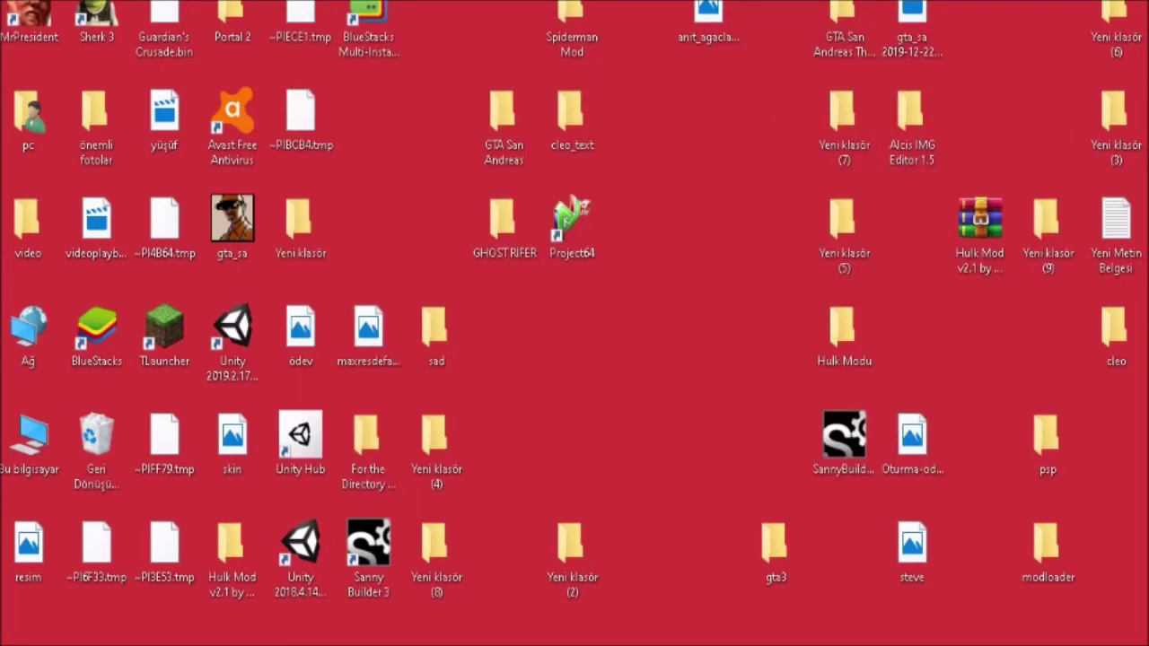
pyautogui.doubleClick(30, 435)
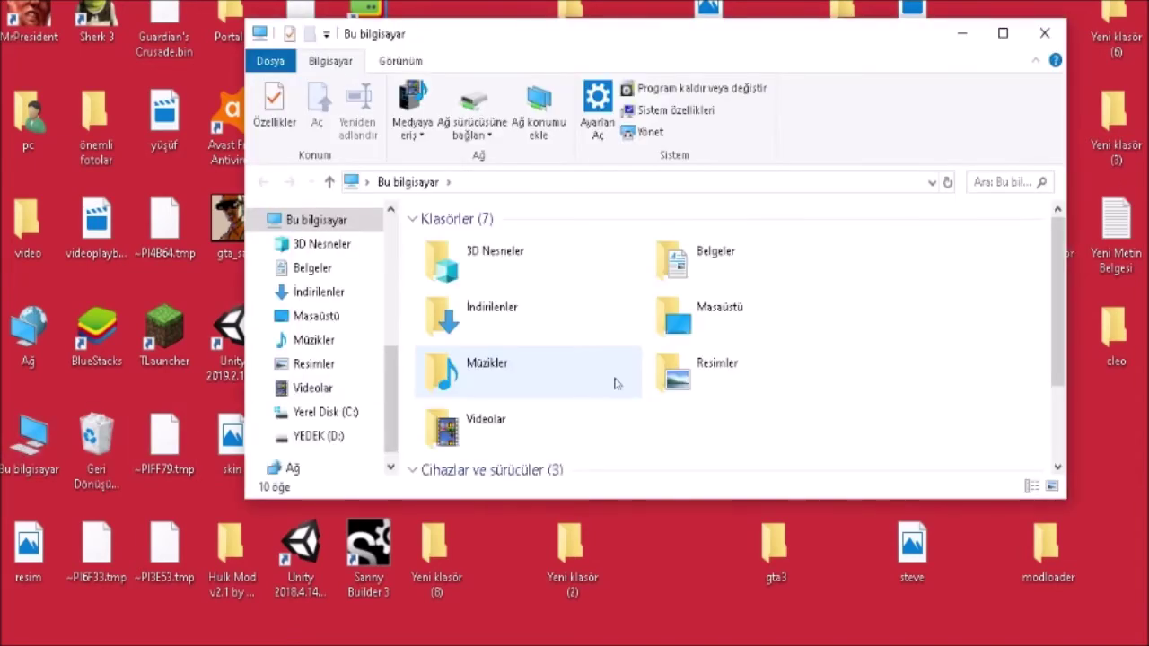
pyautogui.scroll(-2, 611, 386)
pyautogui.rightClick(592, 393)
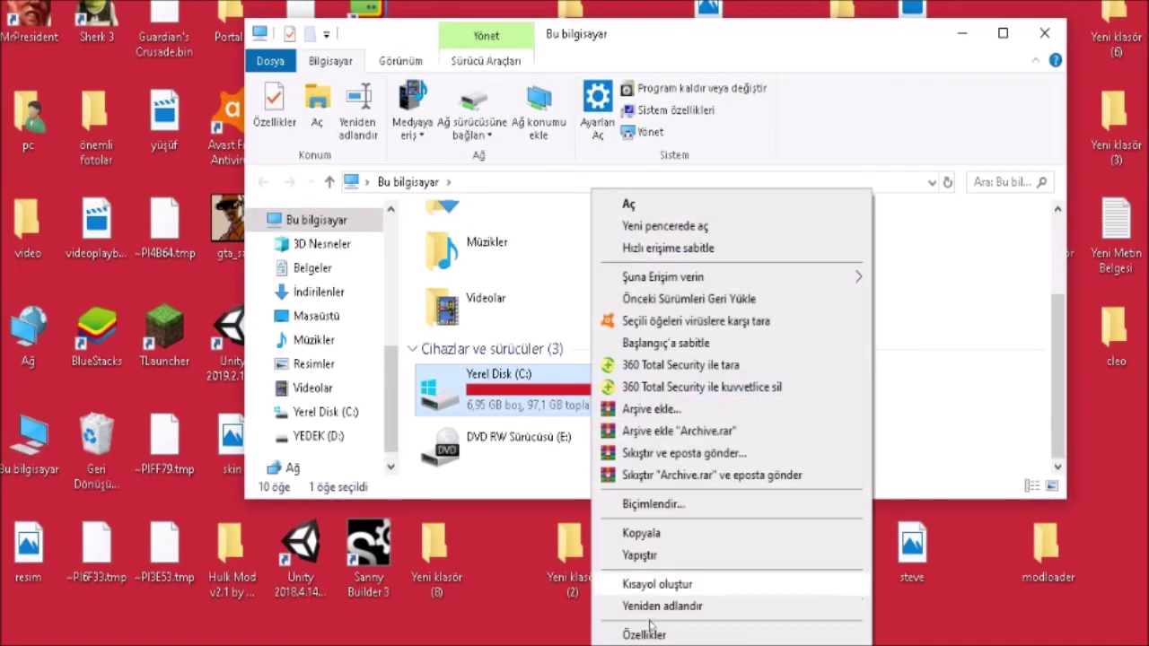
pyautogui.click(645, 635)
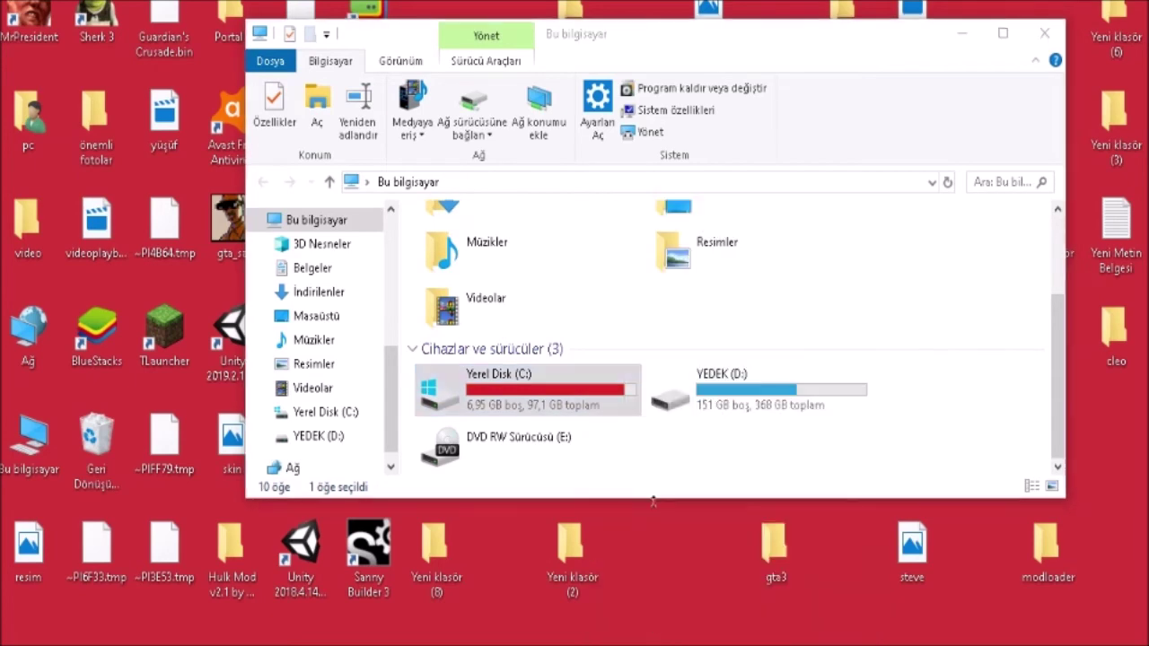
pyautogui.click(1042, 34)
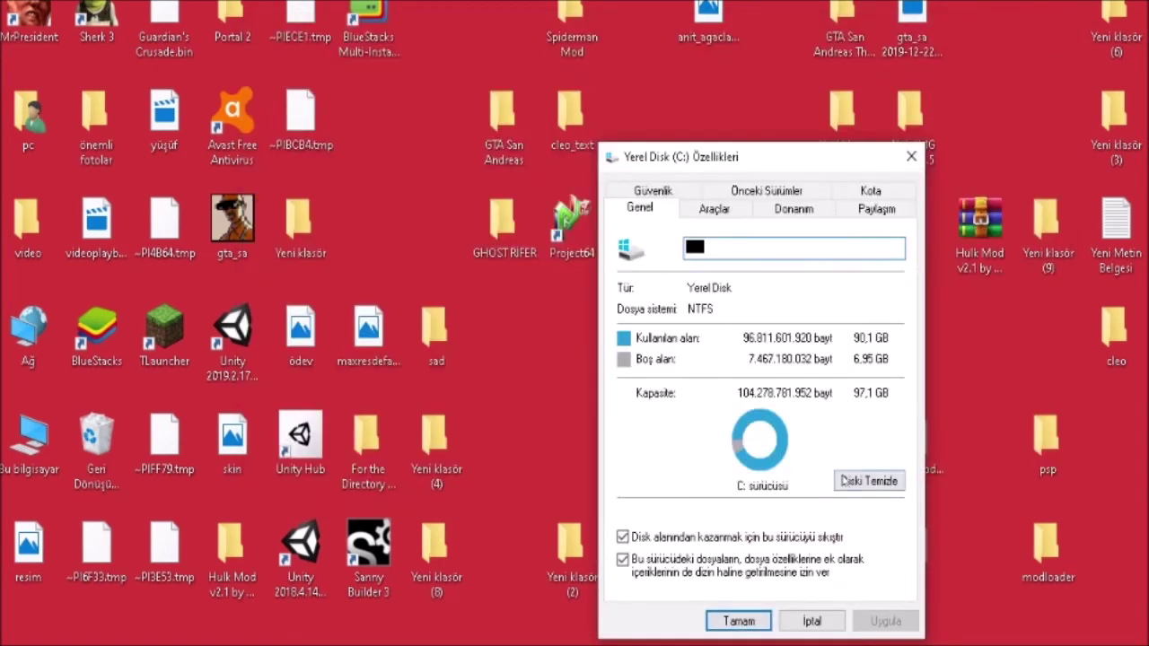
pyautogui.click(844, 482)
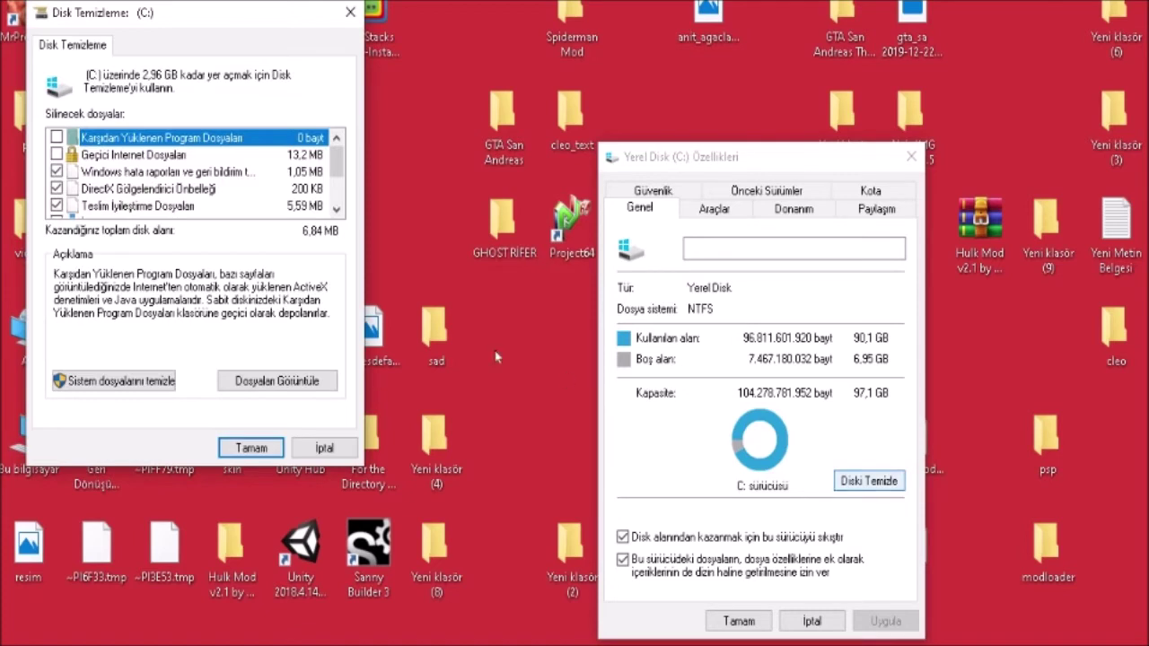
# Step: Mark Geçici Internet Dosyaları, Geri Dönüşüm Kutusu, Geçici Dosyalar and Küçük Resimler for cleanup, leaving İndirilenler unmarked
pyautogui.click(57, 154)
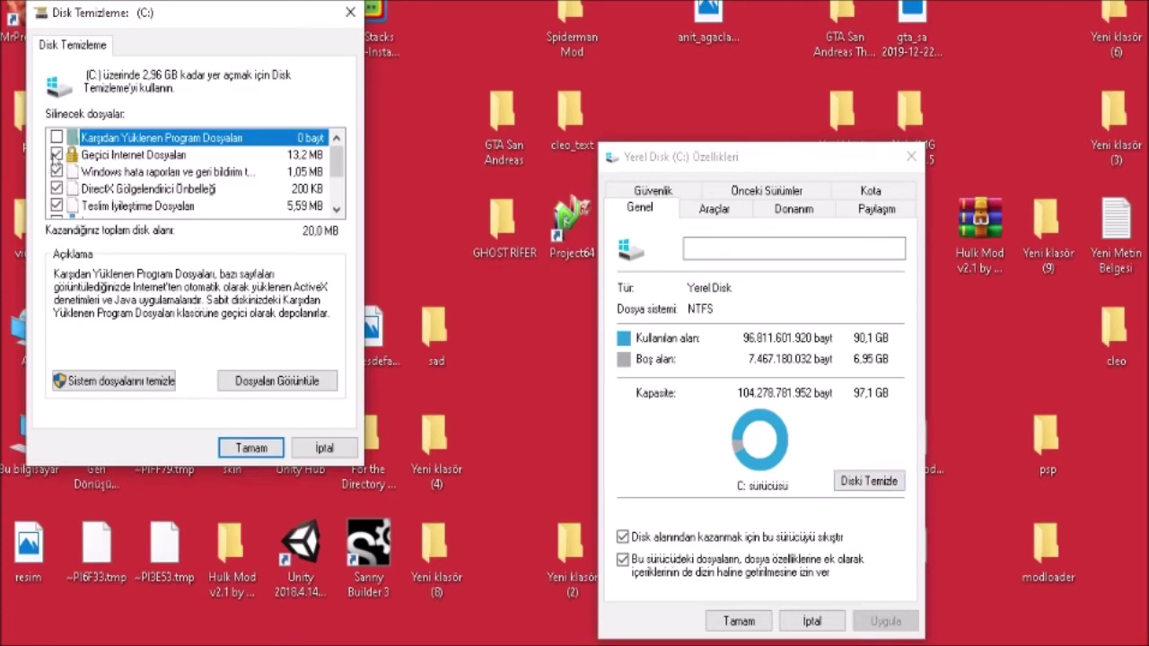
pyautogui.scroll(-2, 59, 162)
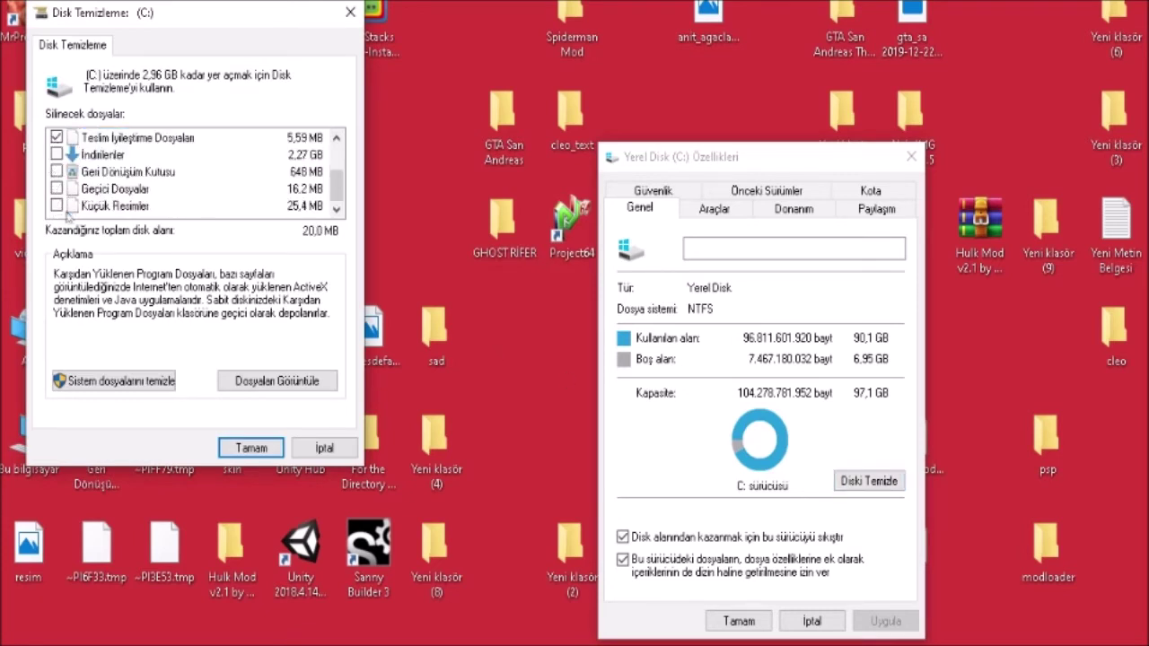
pyautogui.click(50, 152)
pyautogui.click(57, 154)
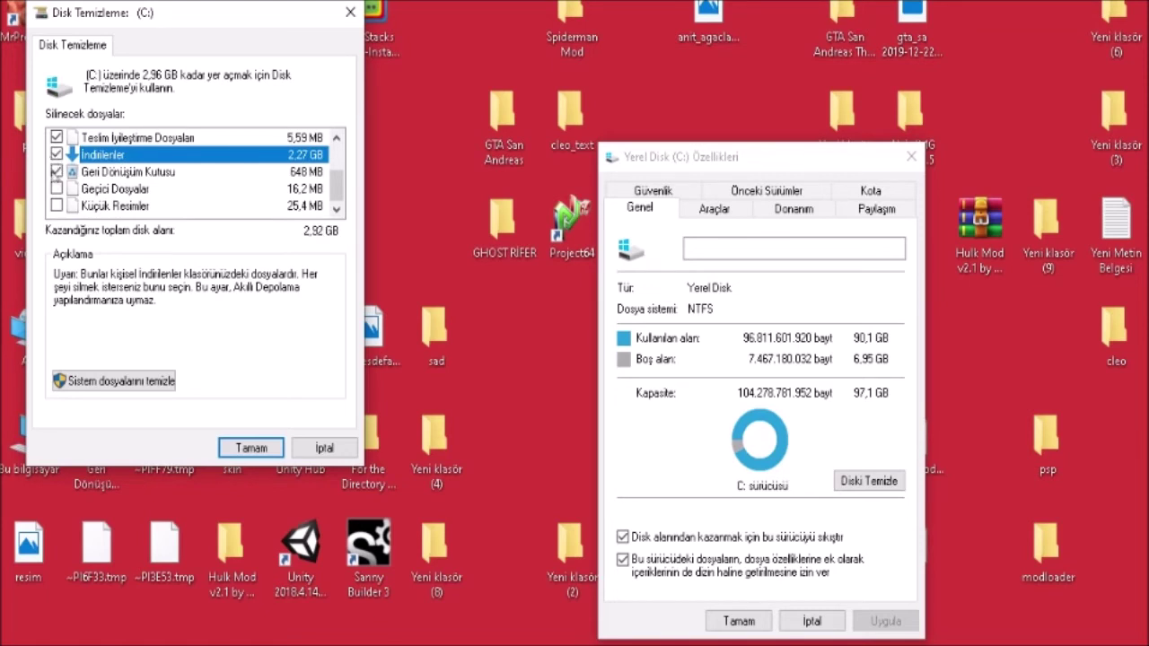
pyautogui.click(56, 154)
pyautogui.click(56, 188)
pyautogui.click(56, 205)
pyautogui.click(55, 171)
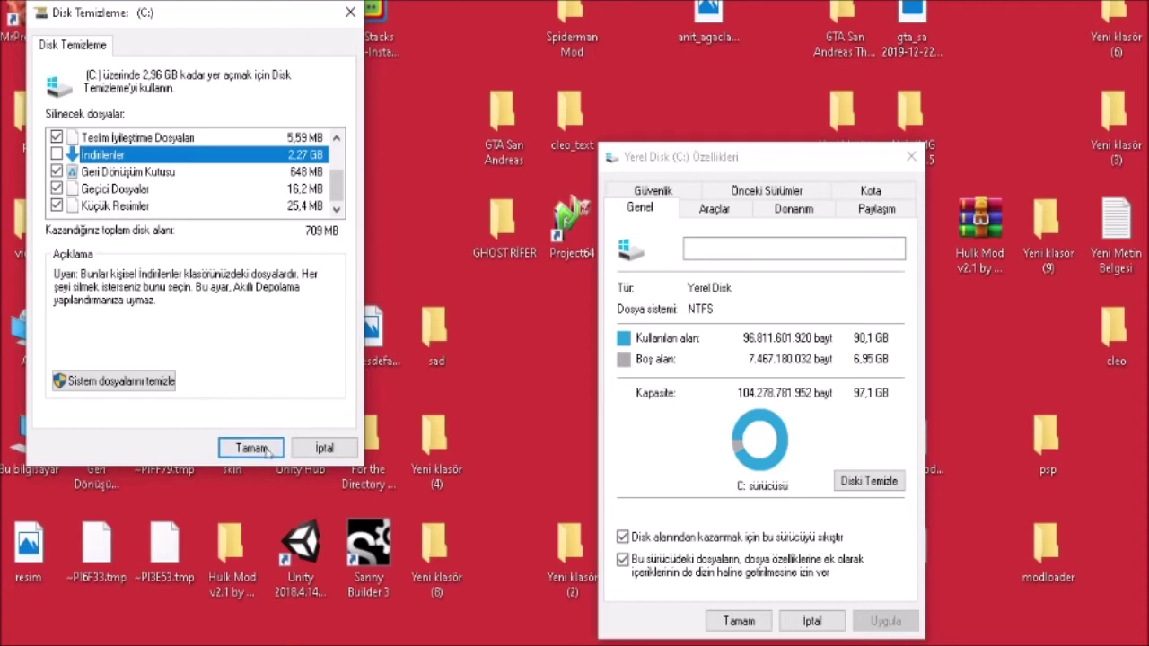
# Step: Rescan including system files and mark Karşıdan Yüklenen Program Dosyaları, Geçici Internet Dosyaları, Geri Dönüşüm Kutusu, Geçici Dosyalar and Küçük Resimler for deletion
pyautogui.click(123, 384)
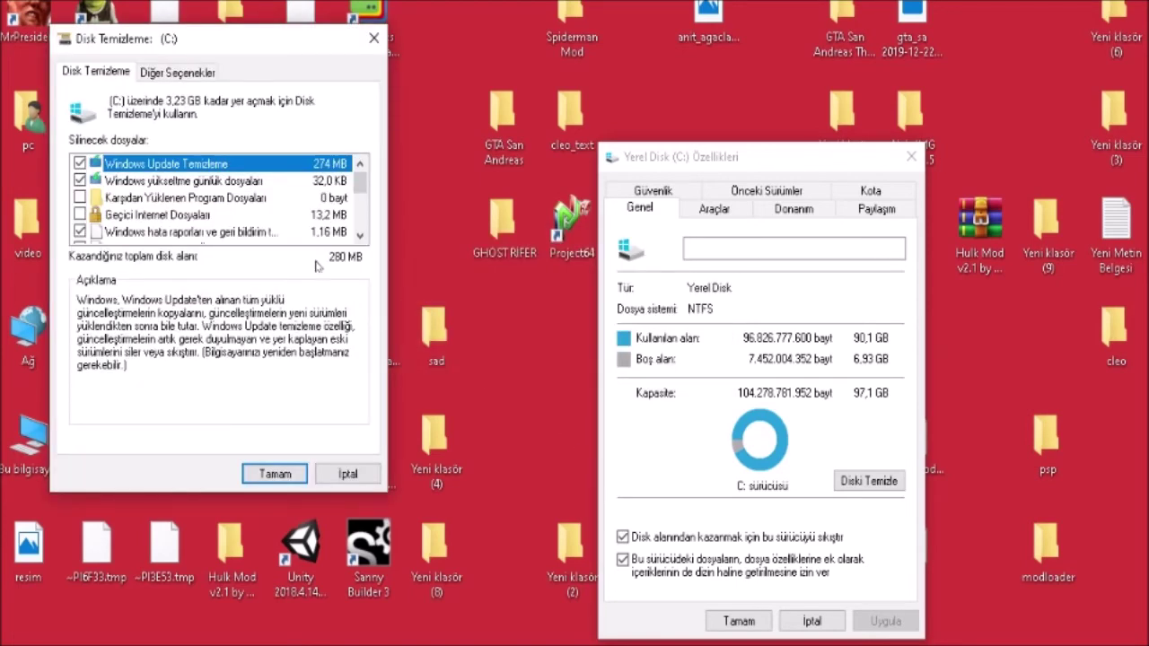
pyautogui.scroll(-2, 143, 205)
pyautogui.scroll(2, 144, 204)
pyautogui.click(74, 198)
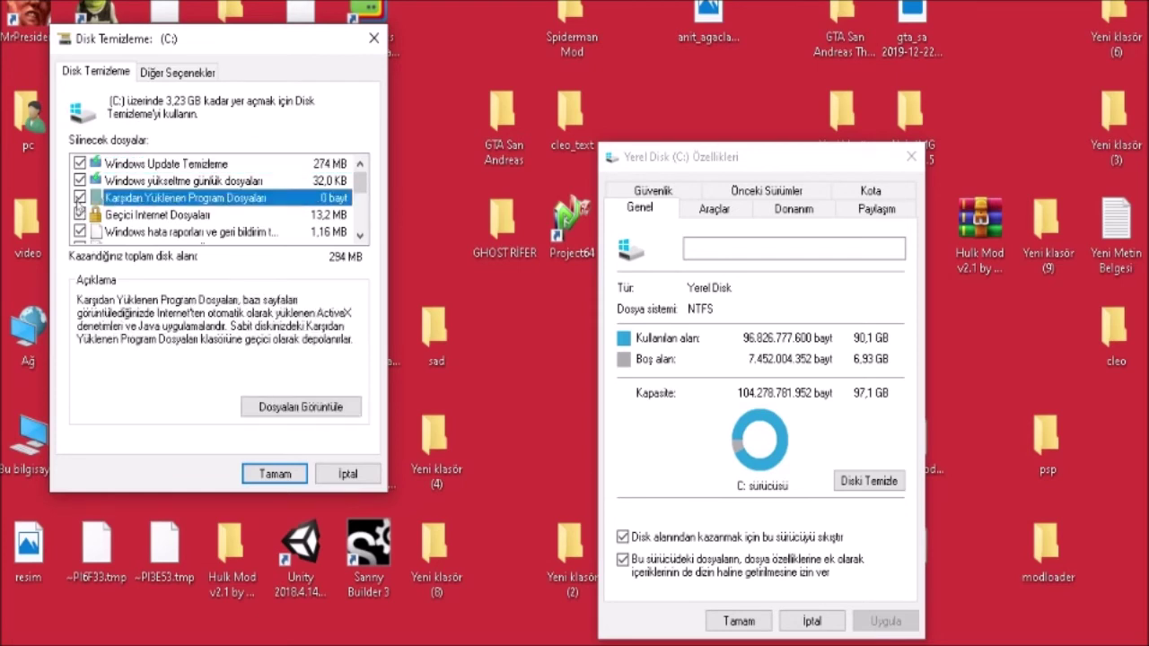
pyautogui.scroll(-2, 78, 207)
pyautogui.scroll(-2, 125, 232)
pyautogui.click(79, 197)
pyautogui.click(77, 215)
pyautogui.click(79, 215)
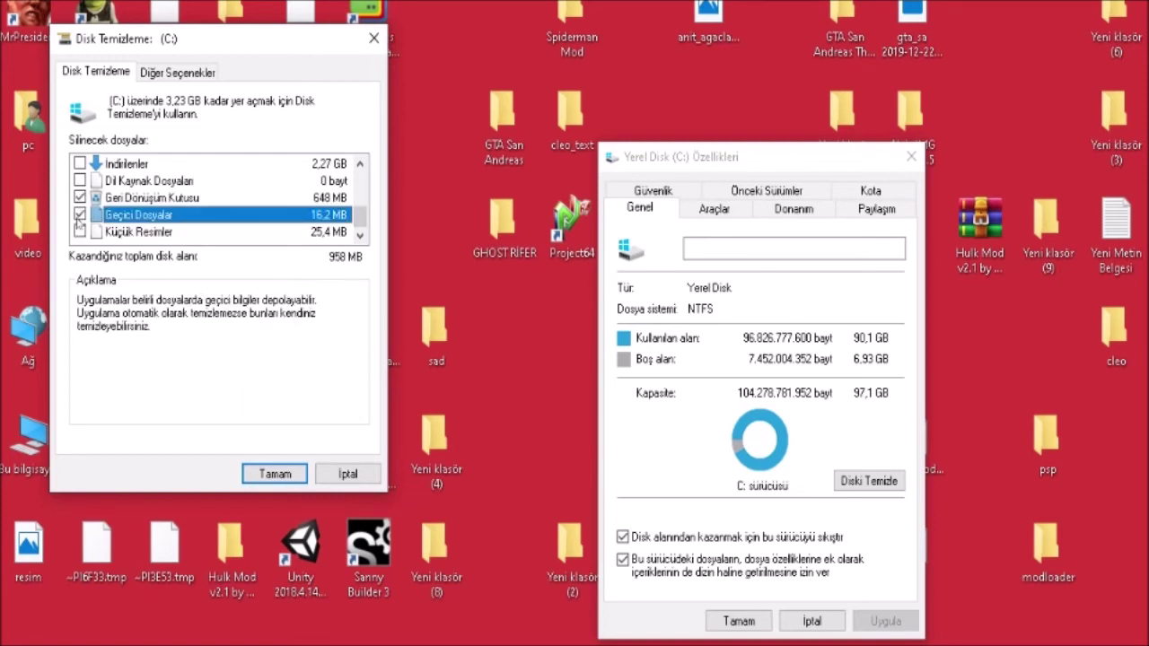
# Step: Permanently delete the files marked in Disk Cleanup and close the properties of drive C:
pyautogui.click(275, 474)
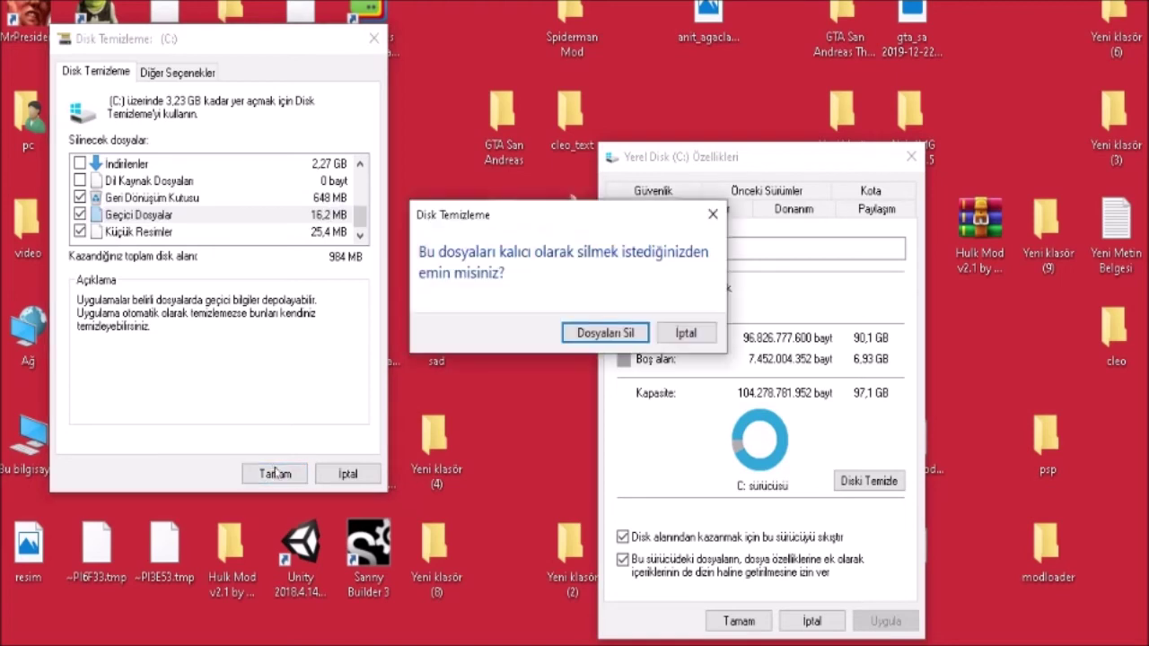
pyautogui.click(599, 334)
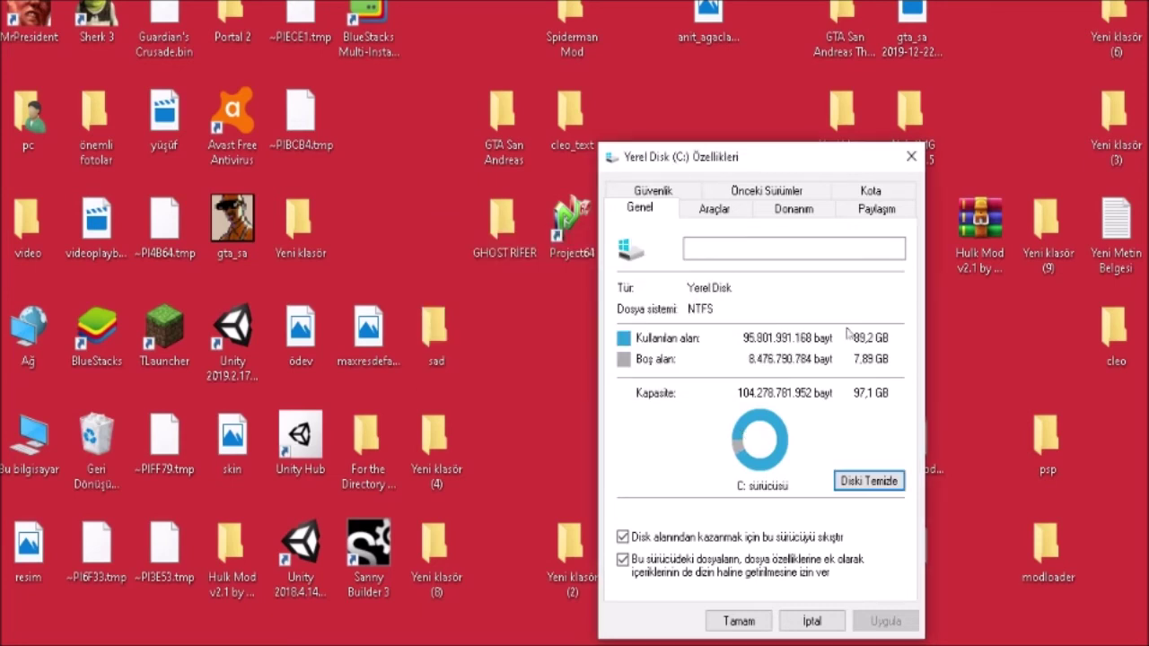
pyautogui.click(912, 158)
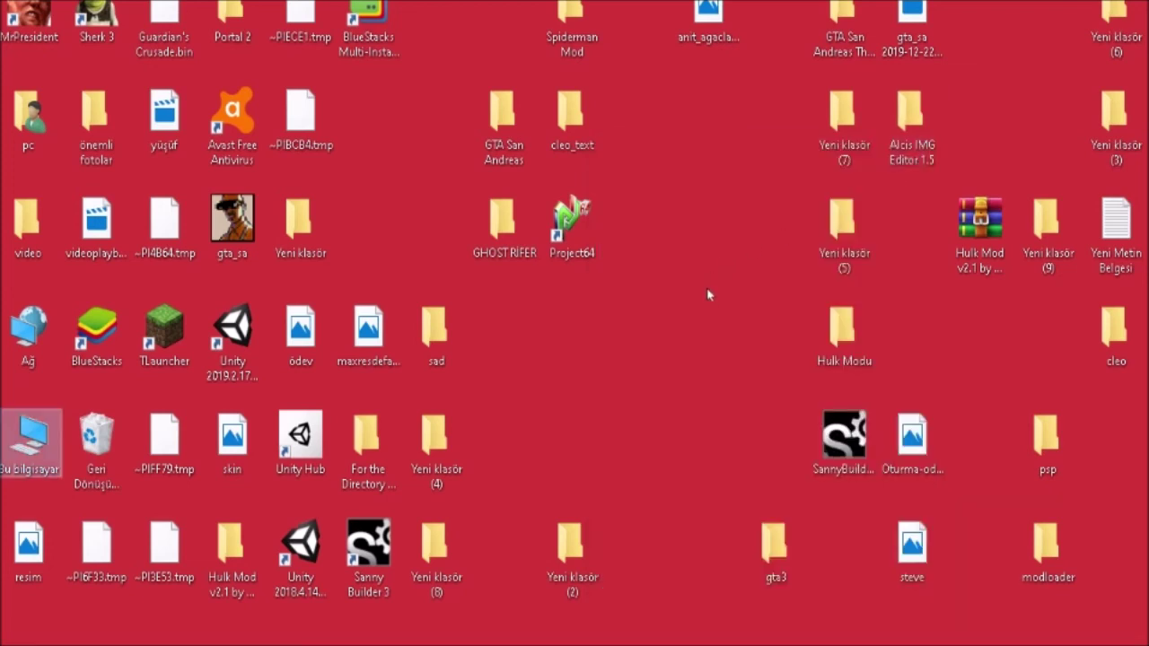
# Step: Set the solid desktop background colour to black in the Windows personalization settings and close Settings
pyautogui.press('super')
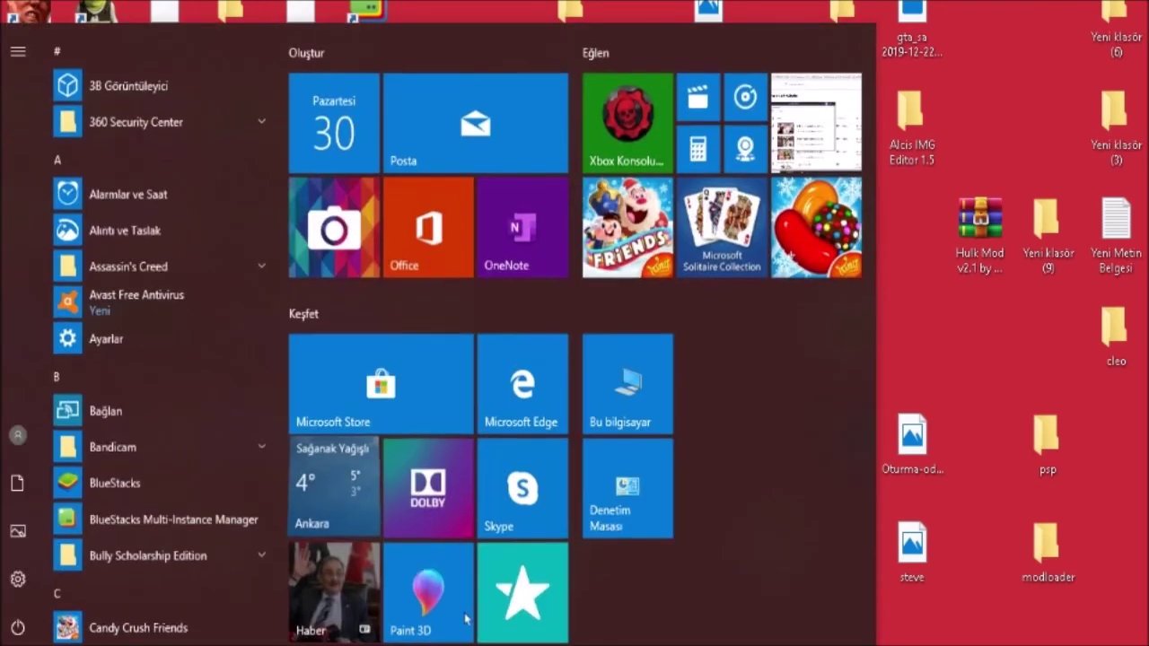
pyautogui.click(18, 580)
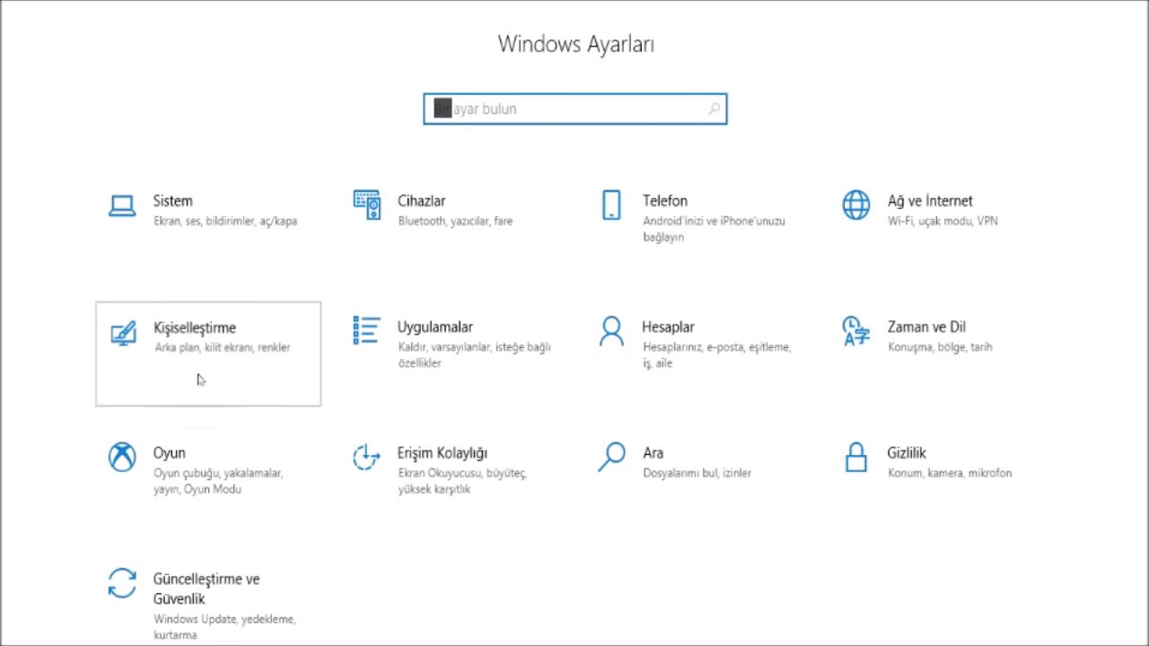
pyautogui.click(154, 334)
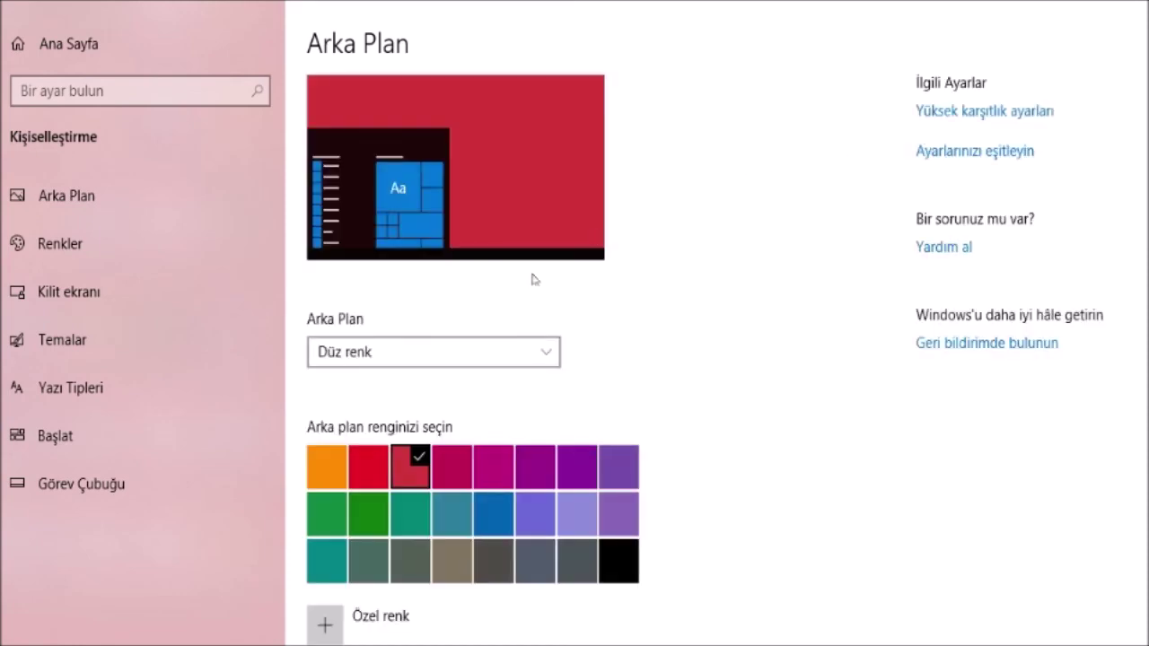
pyautogui.click(619, 564)
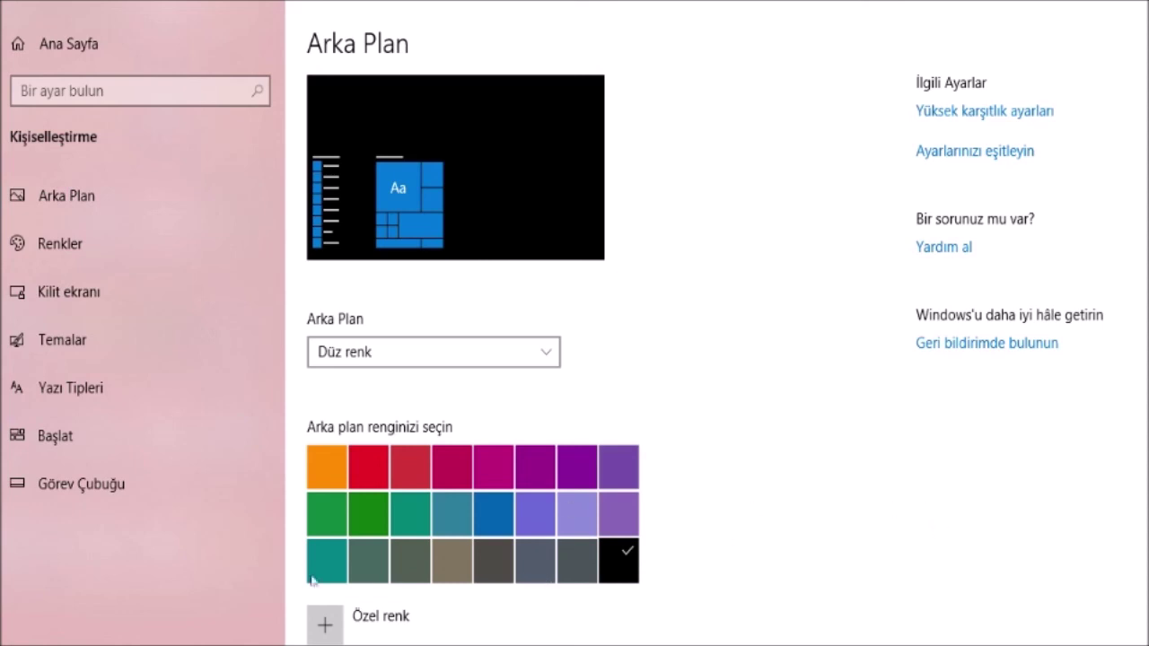
pyautogui.scroll(-1, 404, 586)
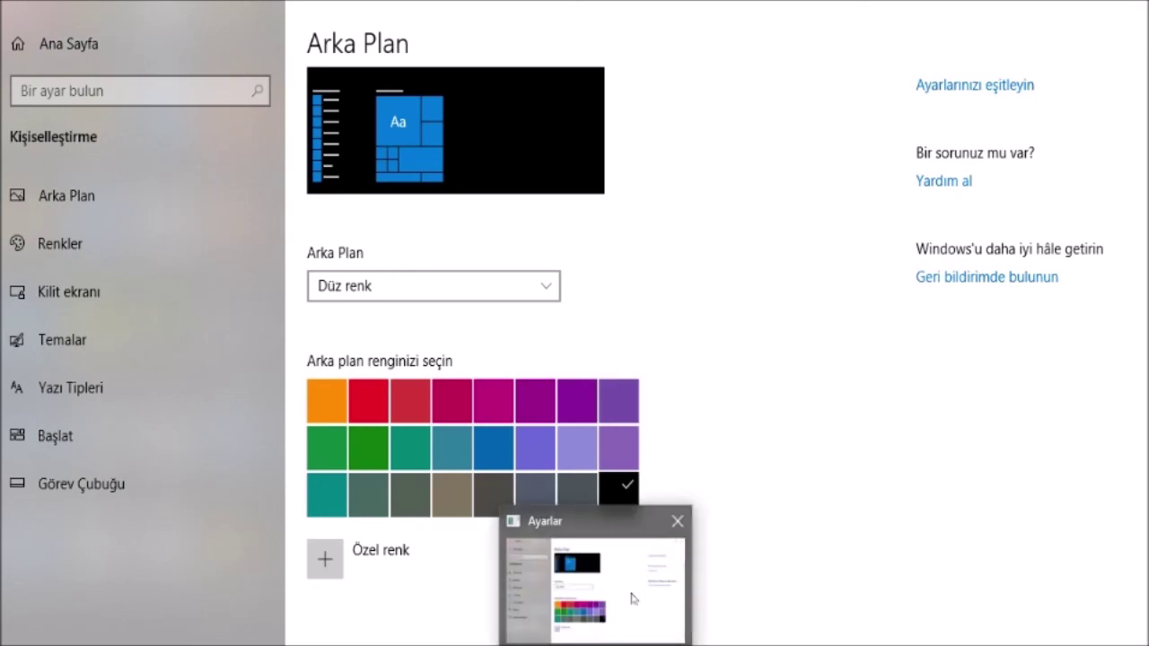
pyautogui.click(680, 521)
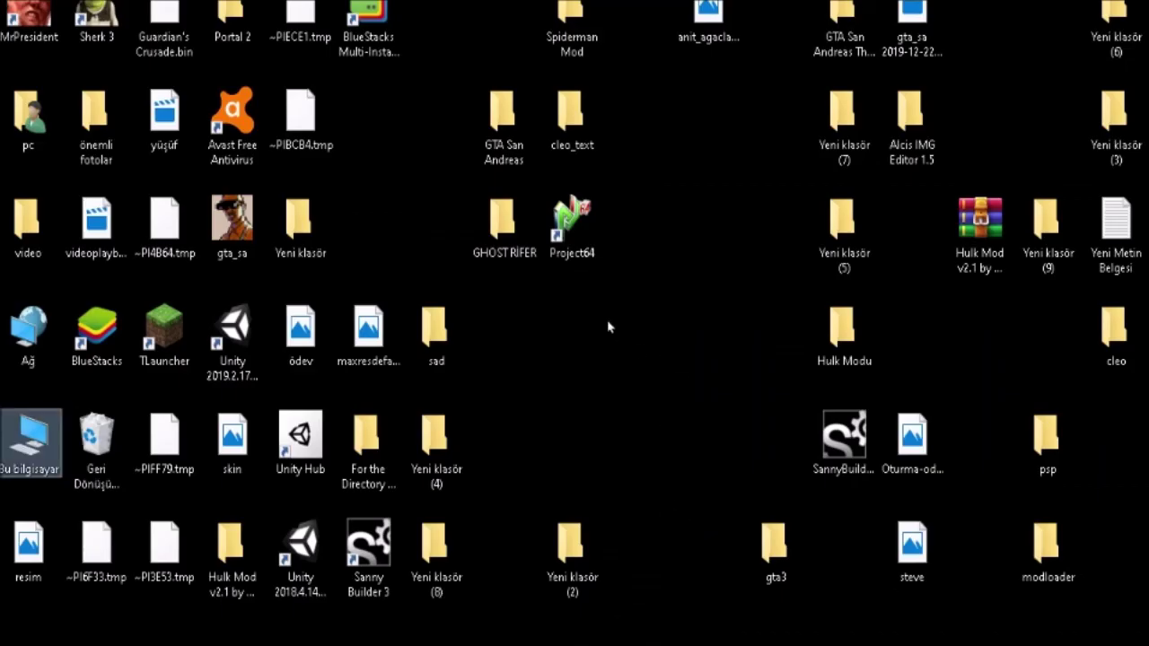